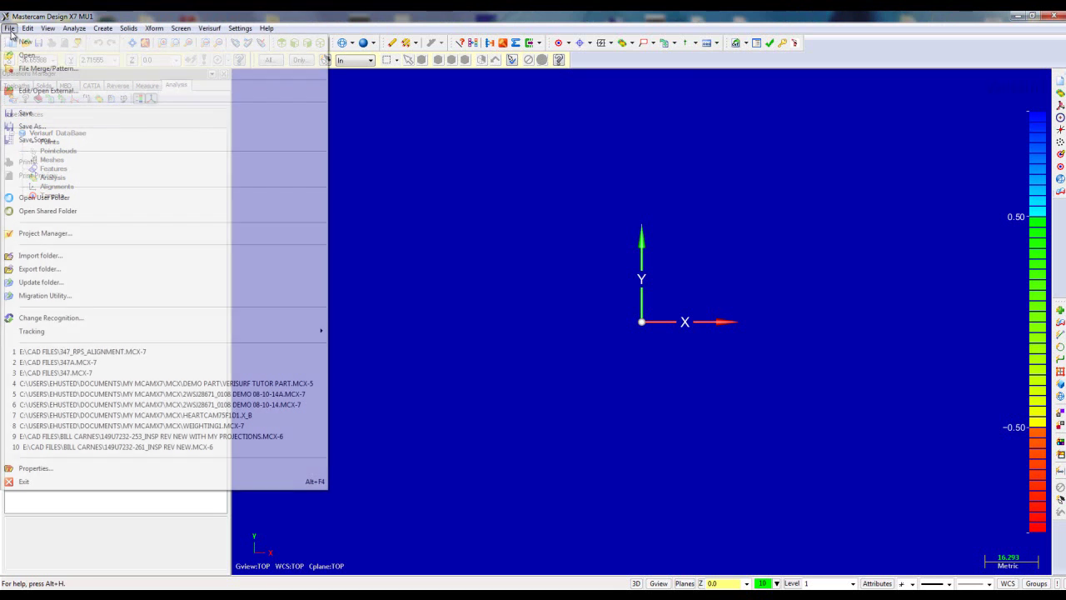
# Open the 347_RPS_ALIGNMENT.MCX-7 file and inspect the CAD model and the scanned point cloud
pyautogui.click(126, 352)
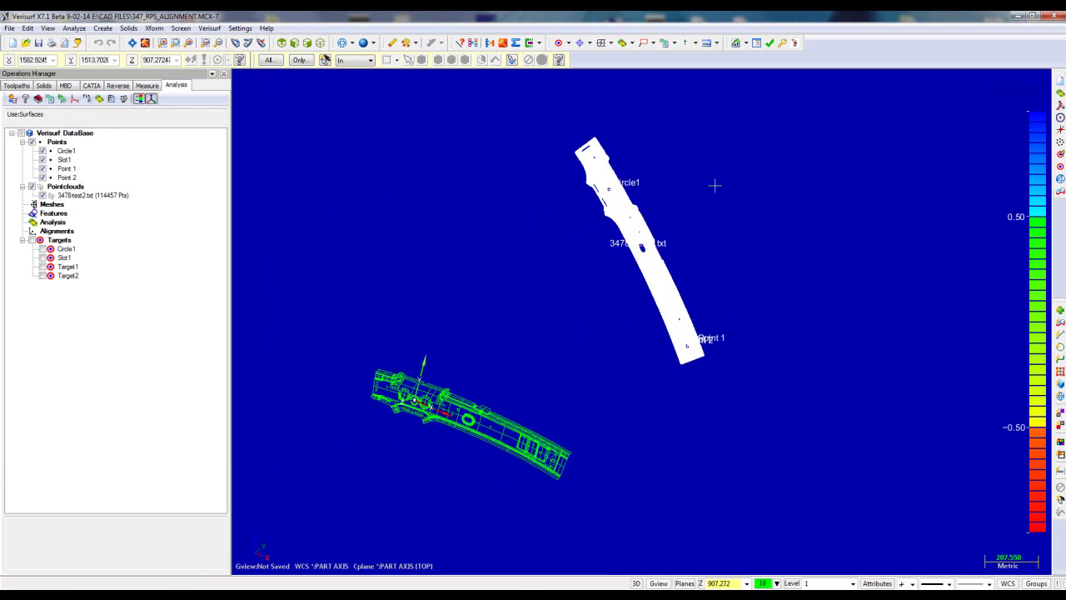
pyautogui.scroll(5, 626, 182)
pyautogui.scroll(-6, 571, 187)
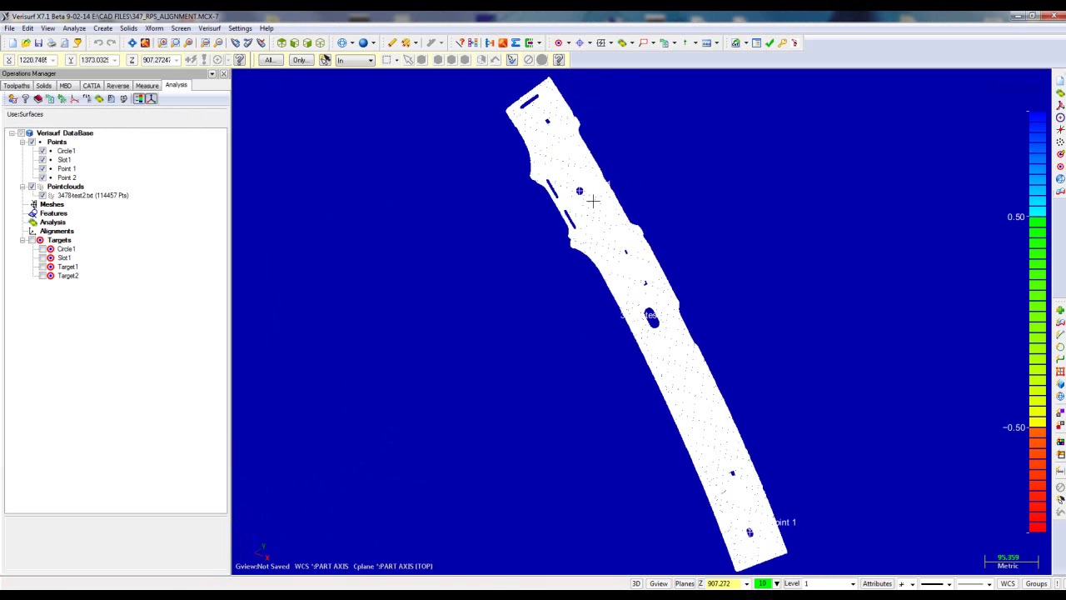
pyautogui.scroll(4, 452, 452)
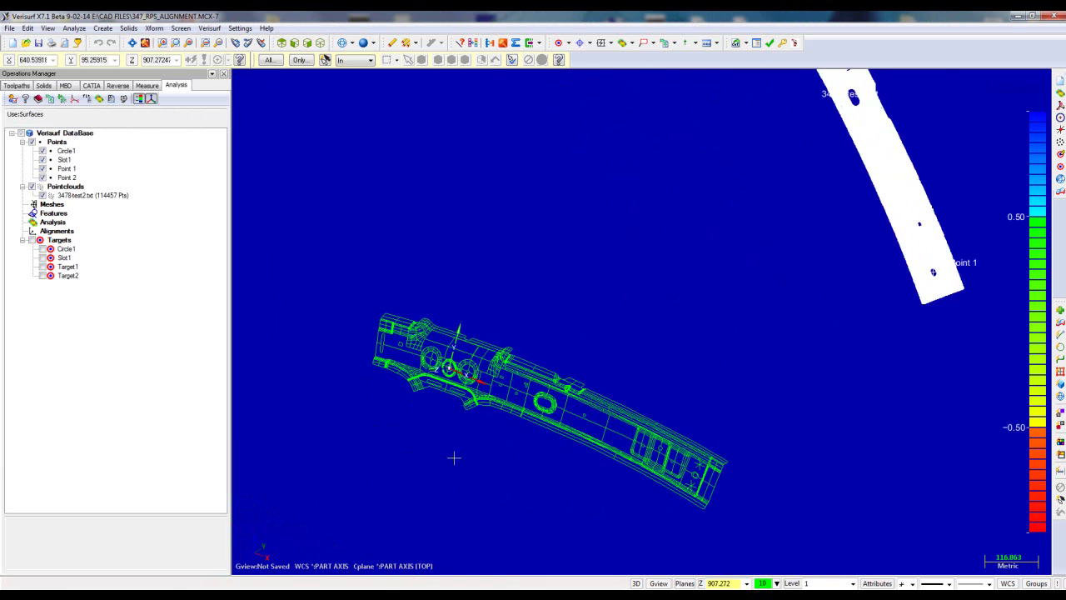
pyautogui.scroll(-1, 453, 463)
pyautogui.scroll(-4, 452, 463)
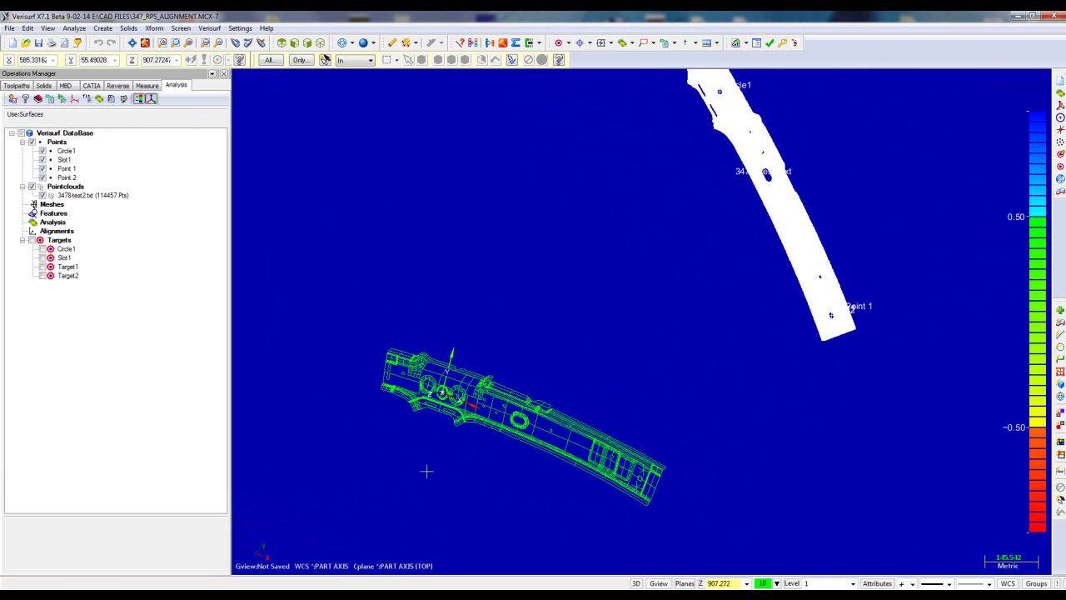
# Review the targets, the 3478-test2.txt point cloud and the measured points Circle1, Slot1, Point 1 and Point 2 on the part
pyautogui.click(60, 240)
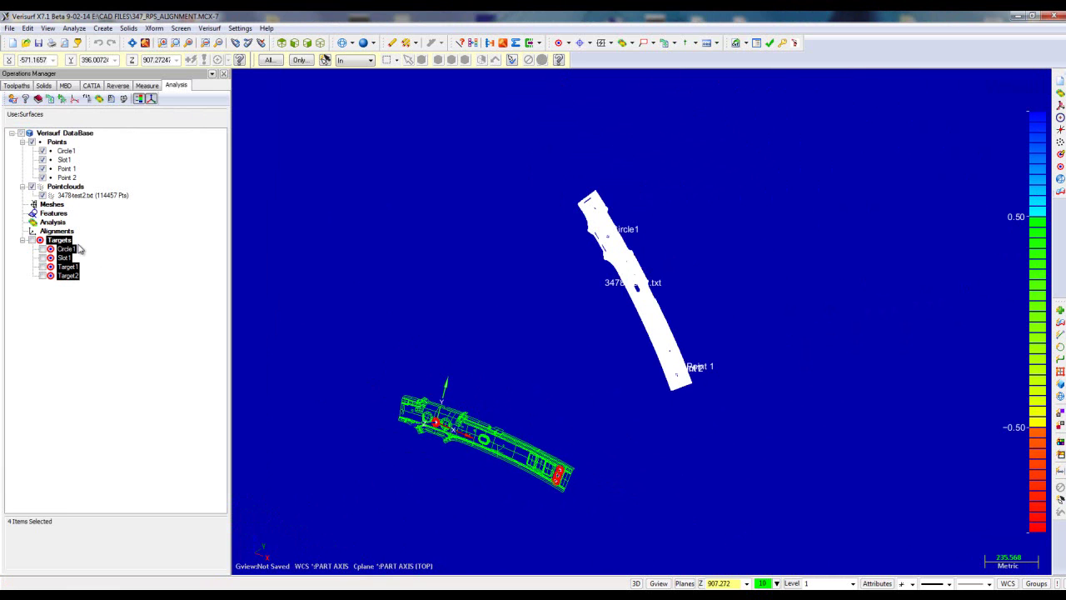
pyautogui.click(84, 196)
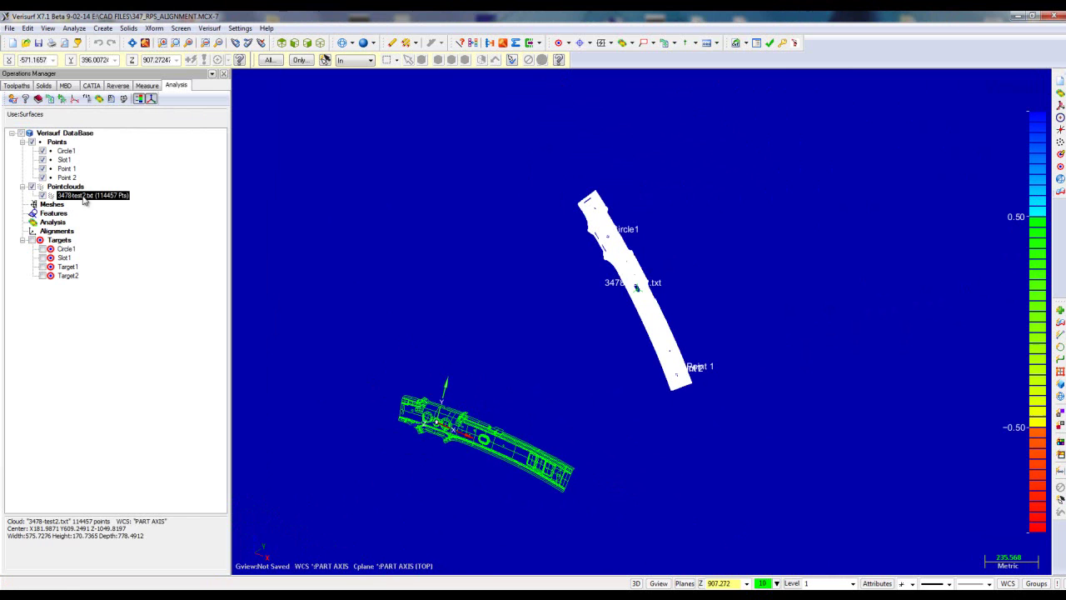
pyautogui.click(66, 150)
pyautogui.click(66, 159)
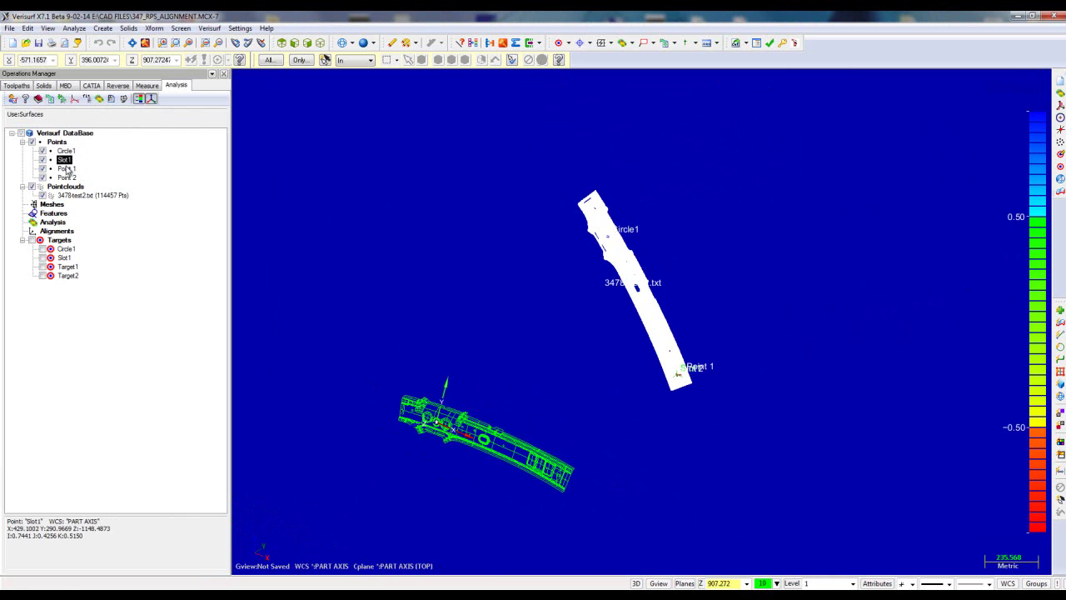
pyautogui.click(66, 168)
pyautogui.click(69, 178)
pyautogui.click(119, 185)
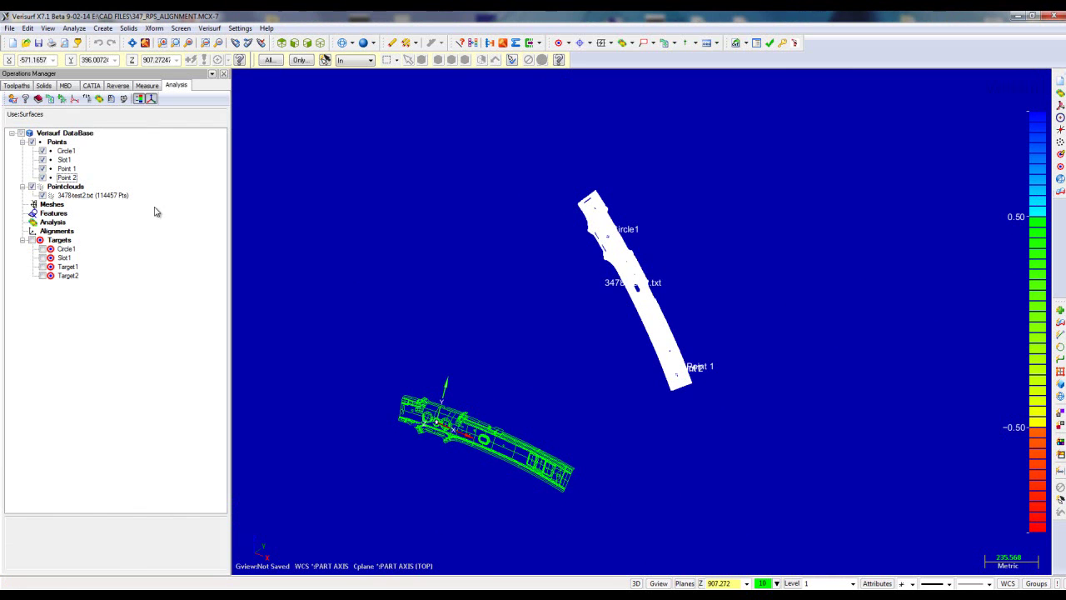
# Auto-align the measured points to the targets and accept the Auto-Align1 alignment
pyautogui.scroll(1, 375, 459)
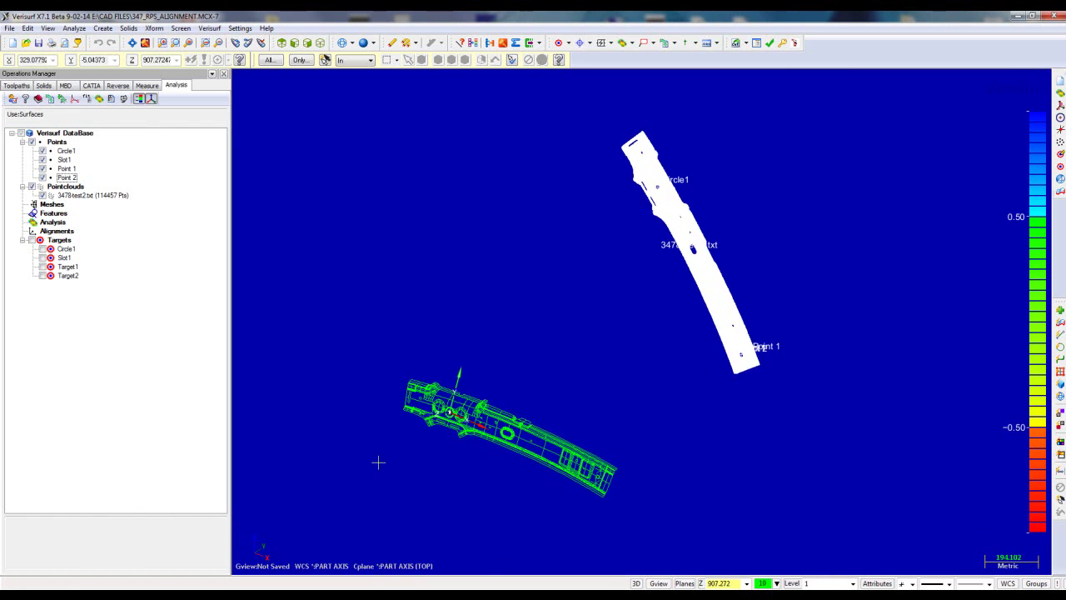
pyautogui.click(76, 101)
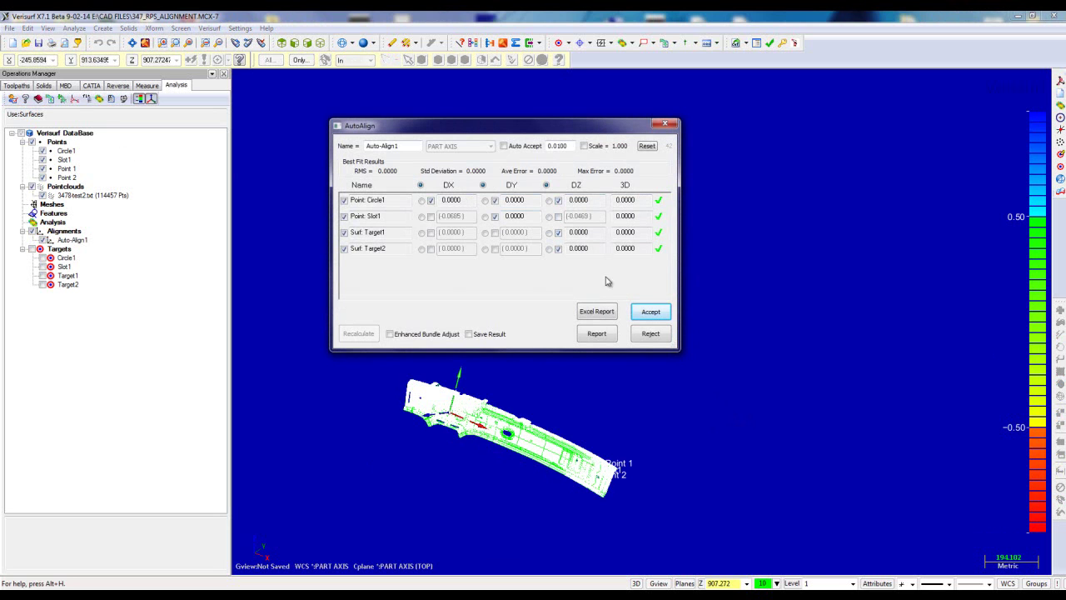
pyautogui.click(649, 311)
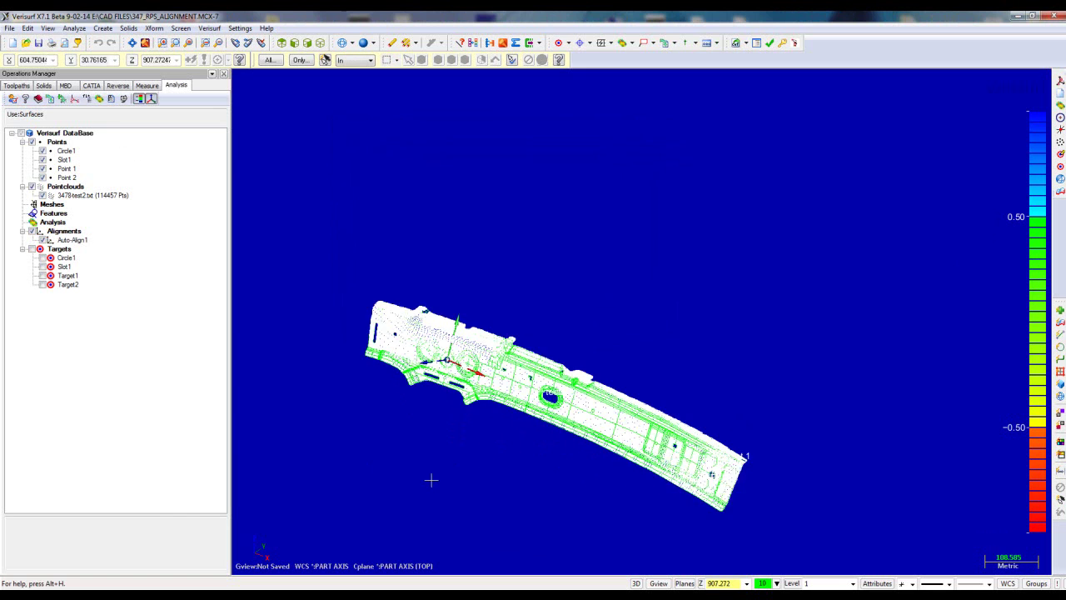
# Analyze the 3478-test2.txt point cloud against the CAD surfaces and hide the raw point cloud
pyautogui.click(60, 194)
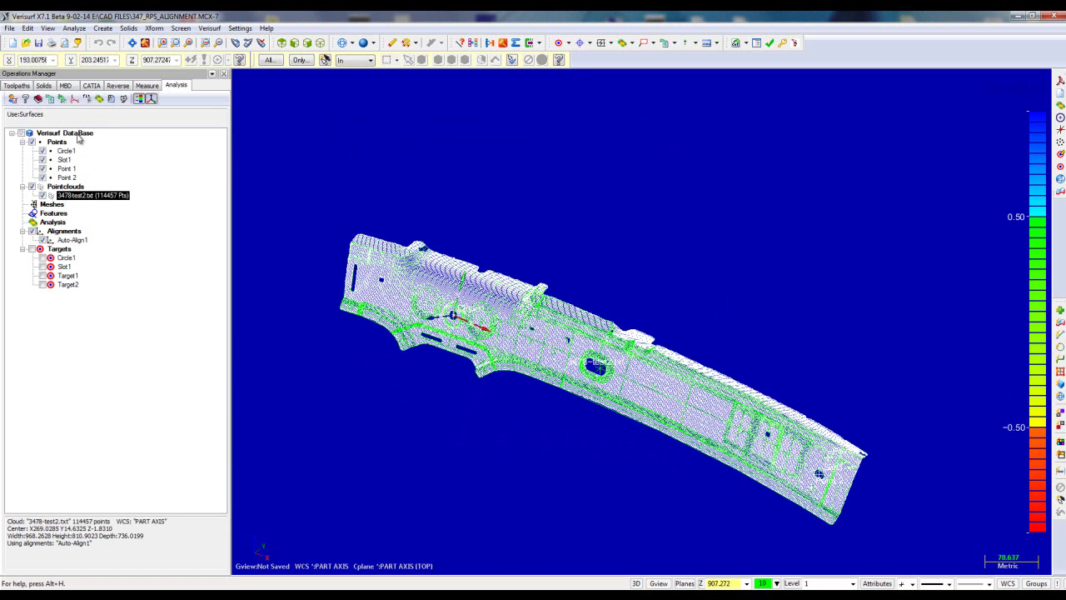
pyautogui.click(99, 98)
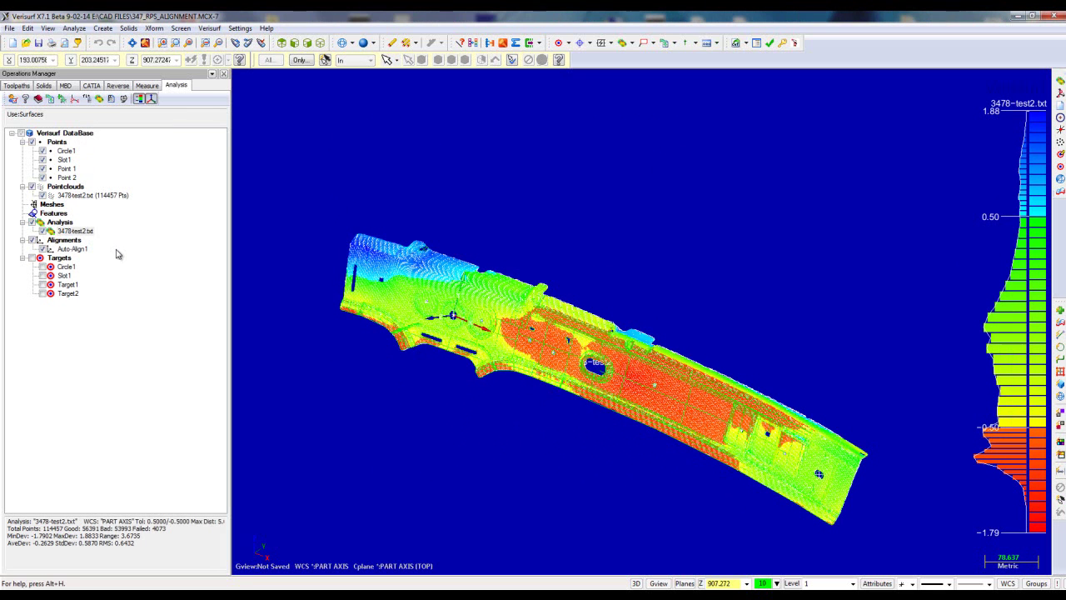
pyautogui.click(42, 196)
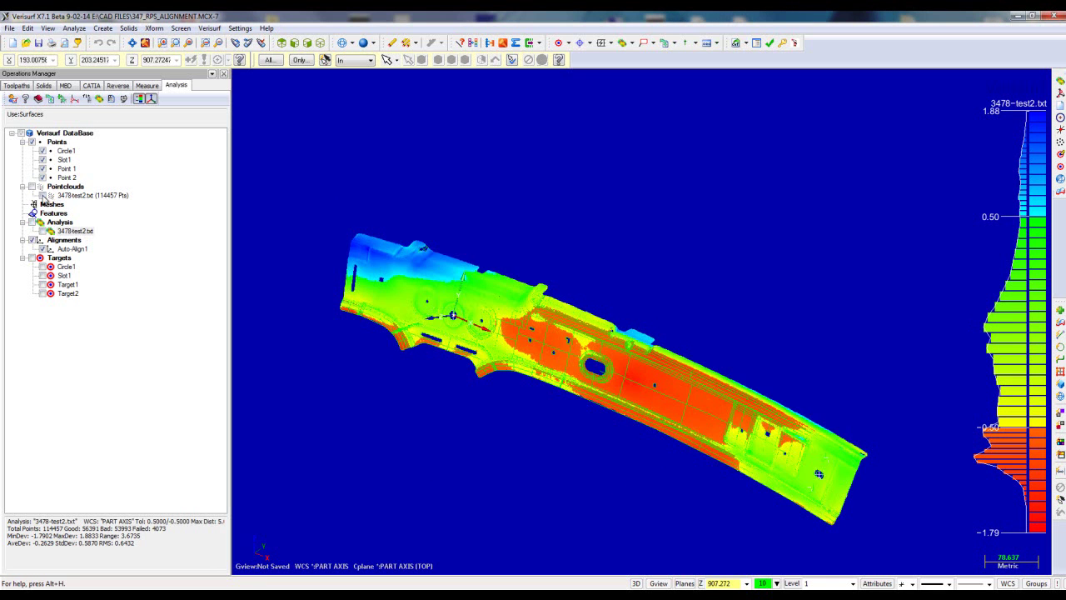
pyautogui.scroll(4, 423, 341)
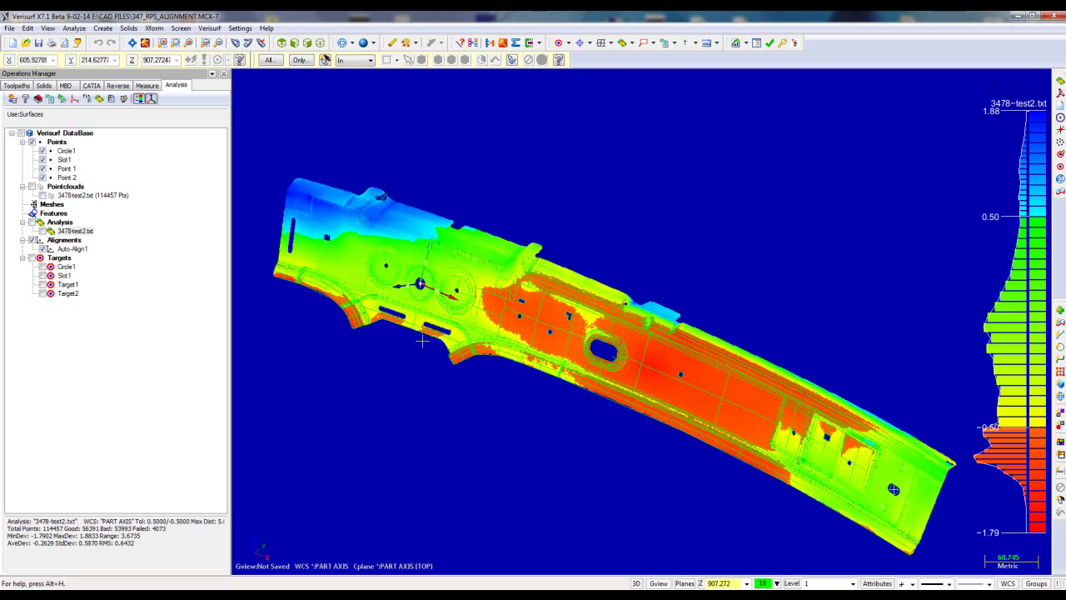
# Start editing balloons for the 3478-test2.txt analysis, move the balloon settings off the database tree and display the analysis
pyautogui.rightClick(80, 235)
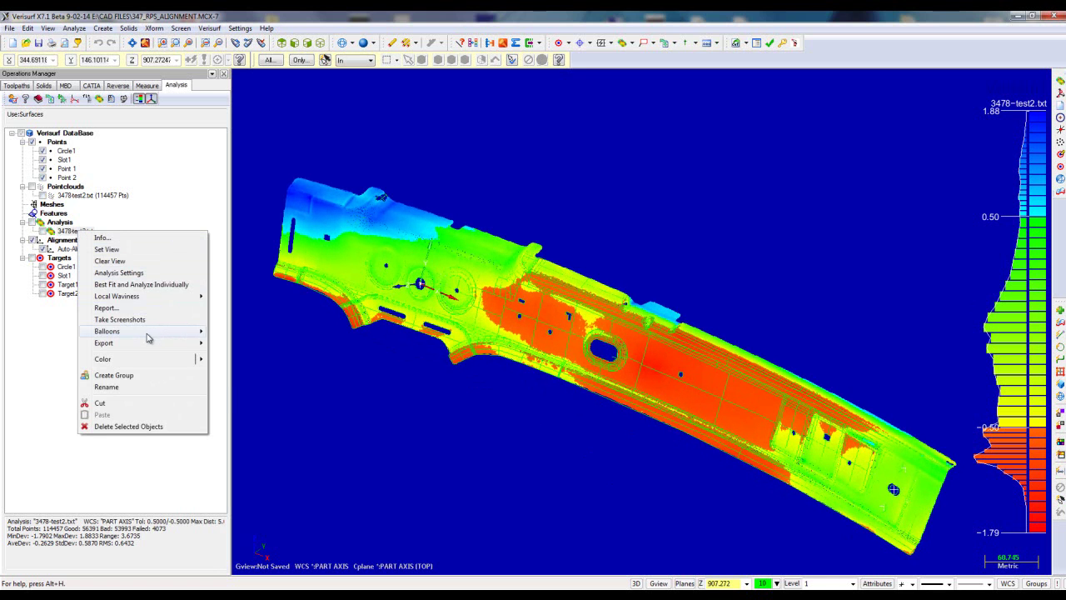
pyautogui.moveTo(147, 333)
pyautogui.click(240, 331)
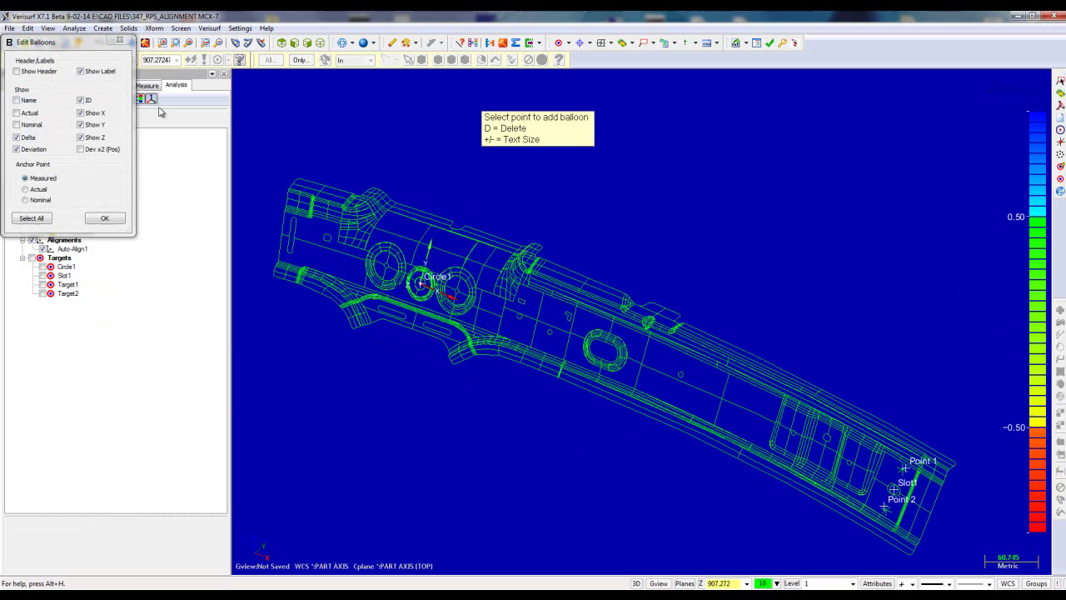
pyautogui.moveTo(82, 45); pyautogui.dragTo(208, 292)
pyautogui.click(43, 231)
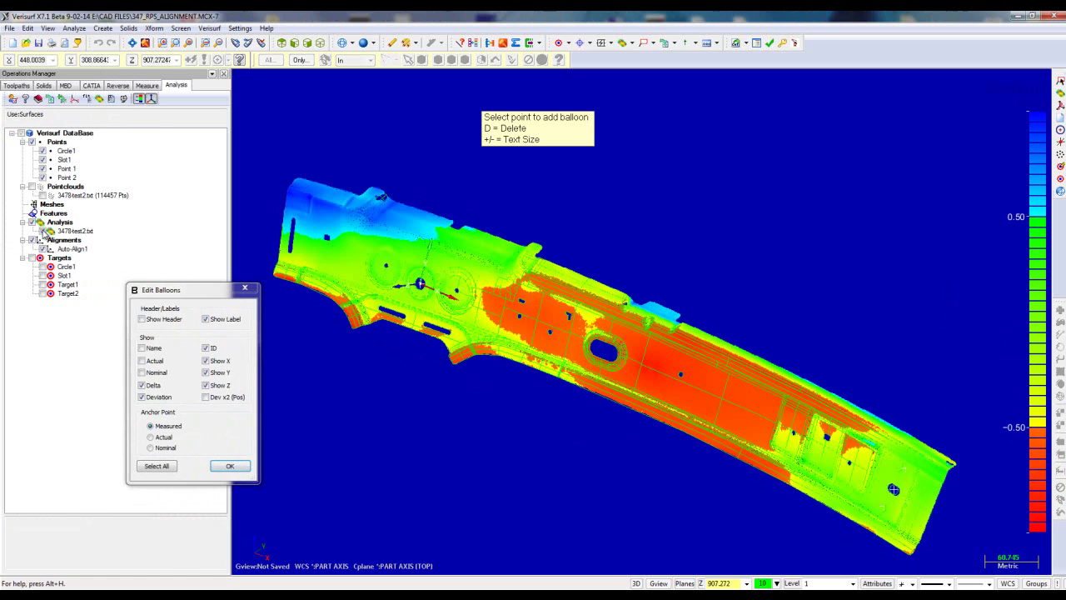
# Add three deviation balloons to the color map: one near the part's circular features and two at the slot end
pyautogui.click(459, 284)
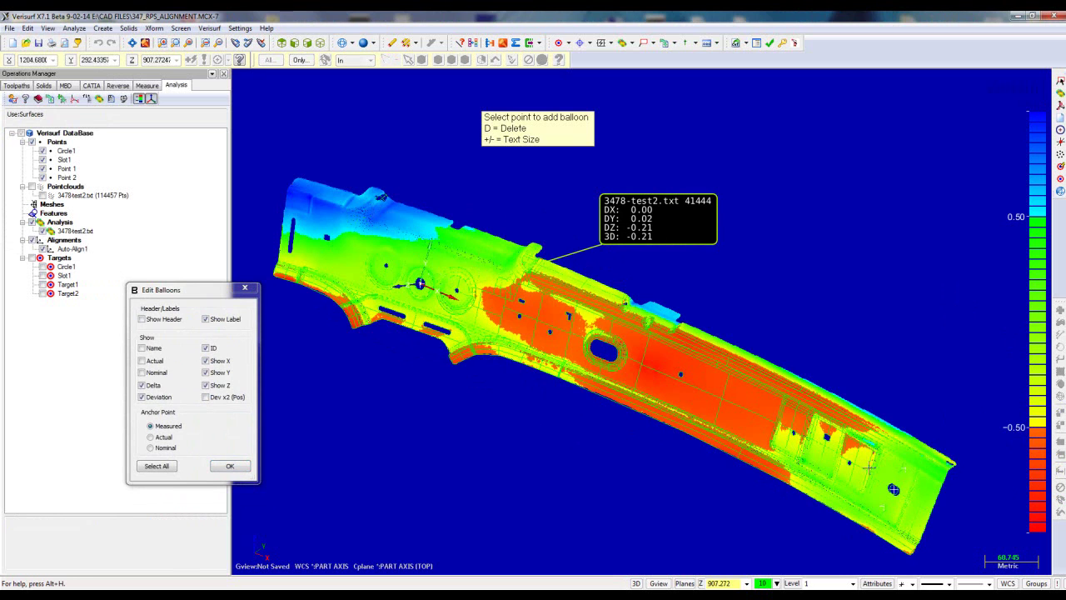
pyautogui.click(900, 473)
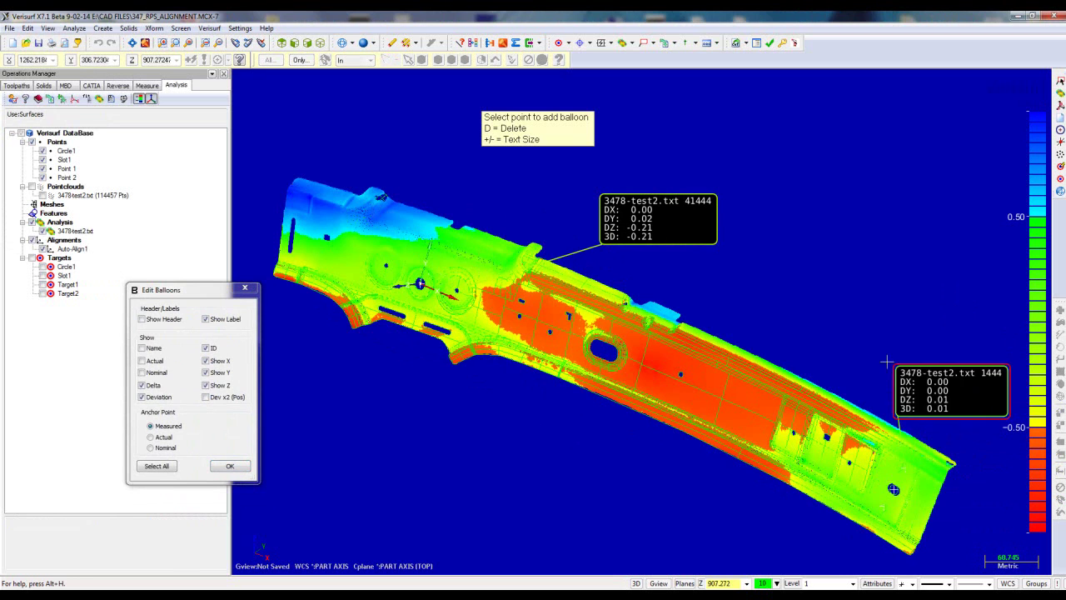
pyautogui.click(881, 513)
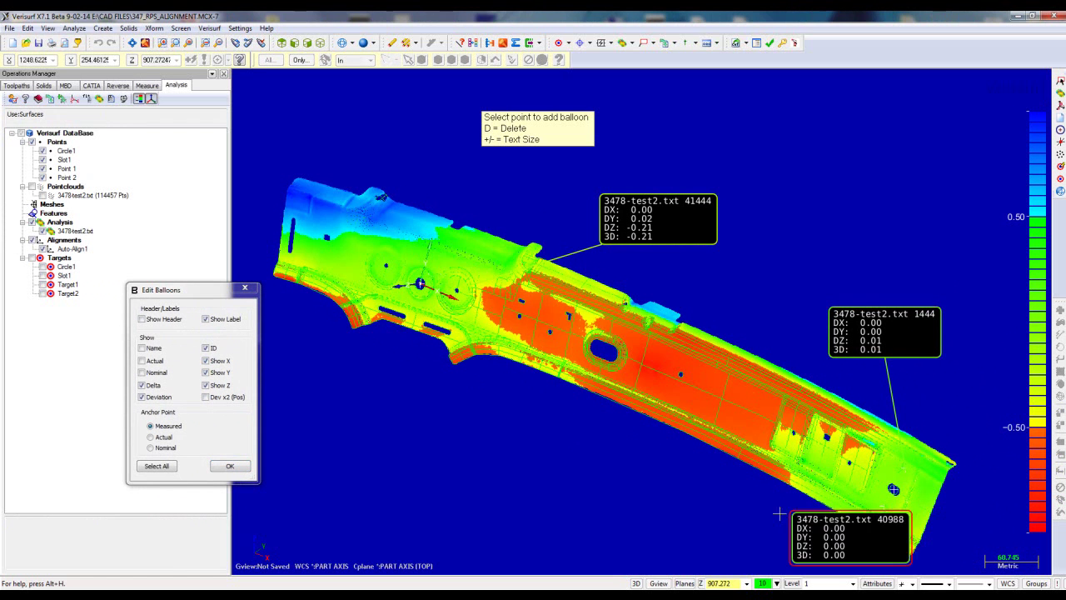
pyautogui.scroll(1, 767, 516)
pyautogui.scroll(-3, 389, 304)
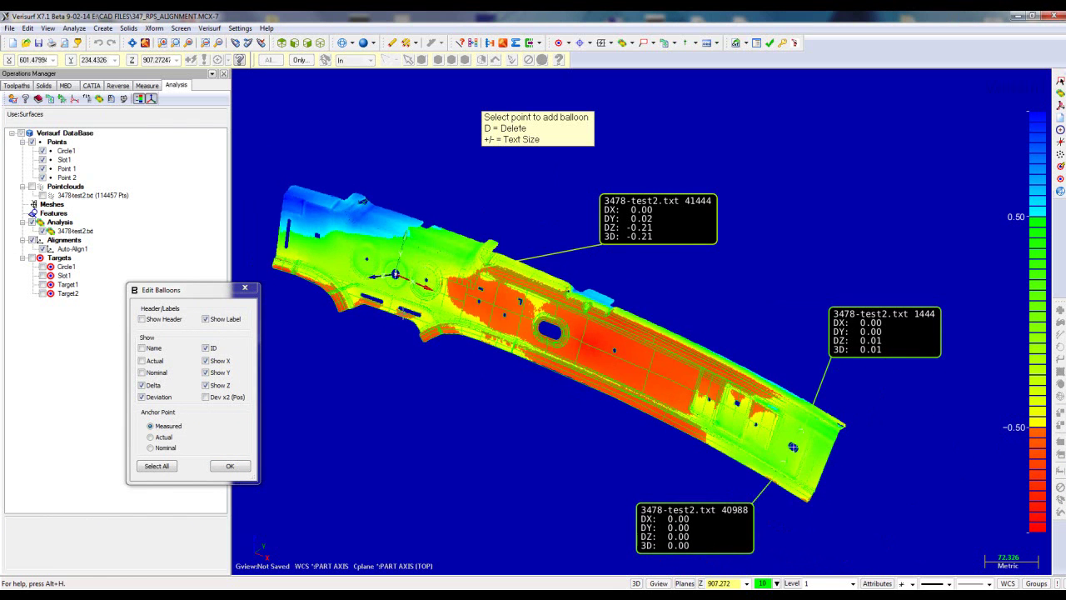
pyautogui.scroll(-1, 395, 287)
pyautogui.scroll(2, 174, 120)
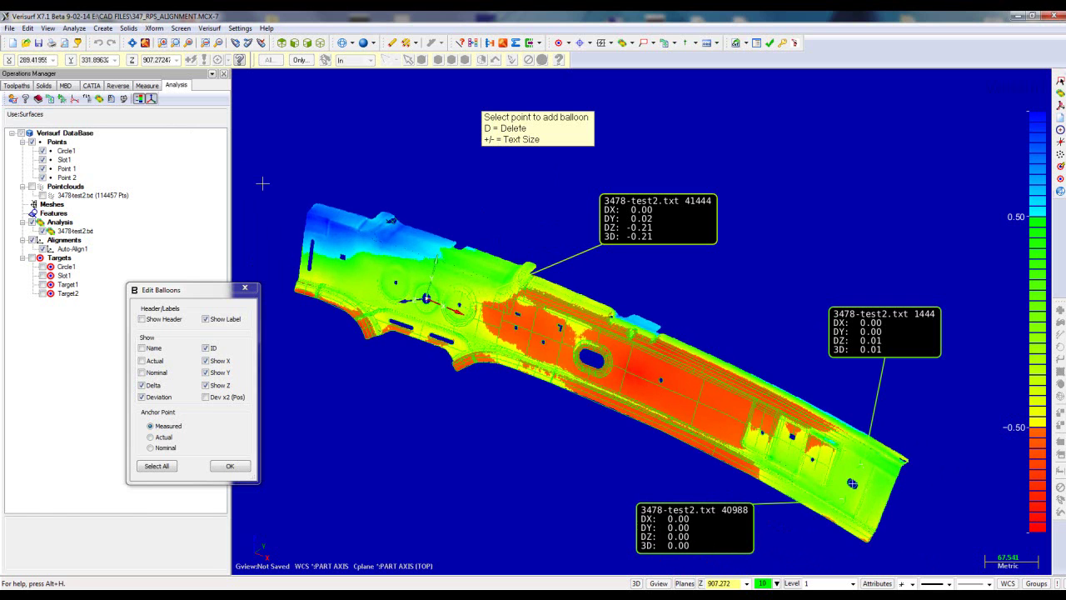
# Delete the 3478-test2.txt analysis and all four measured points from the database
pyautogui.press('Delete')
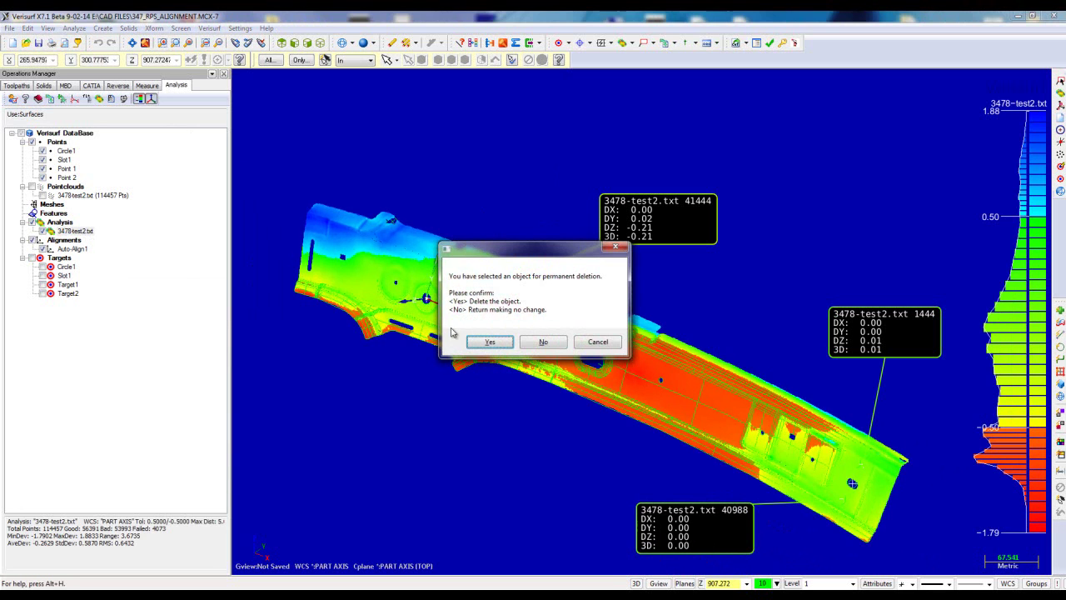
pyautogui.click(488, 341)
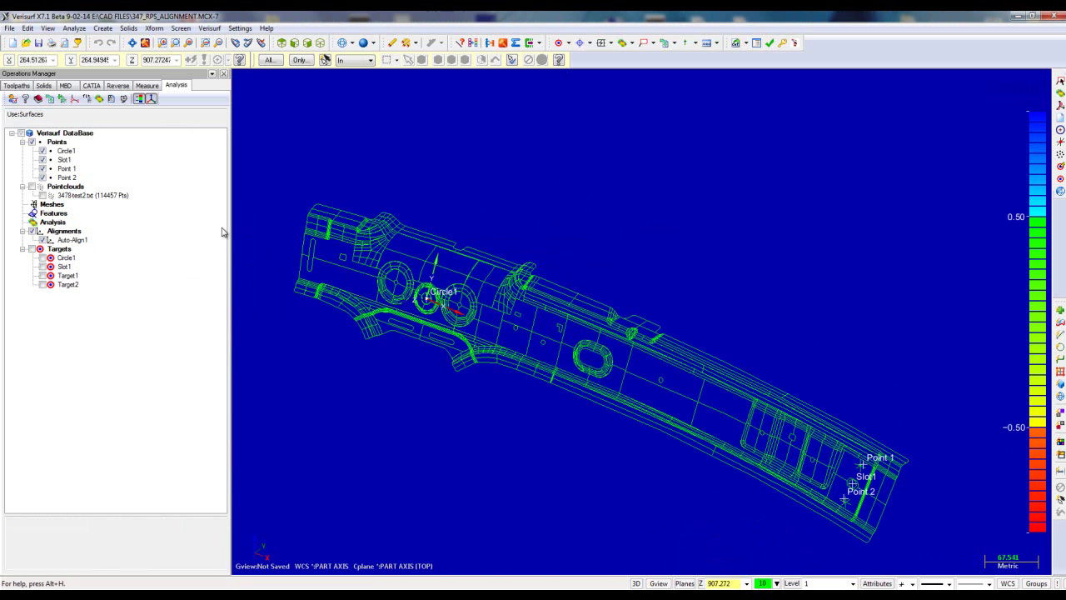
pyautogui.click(62, 142)
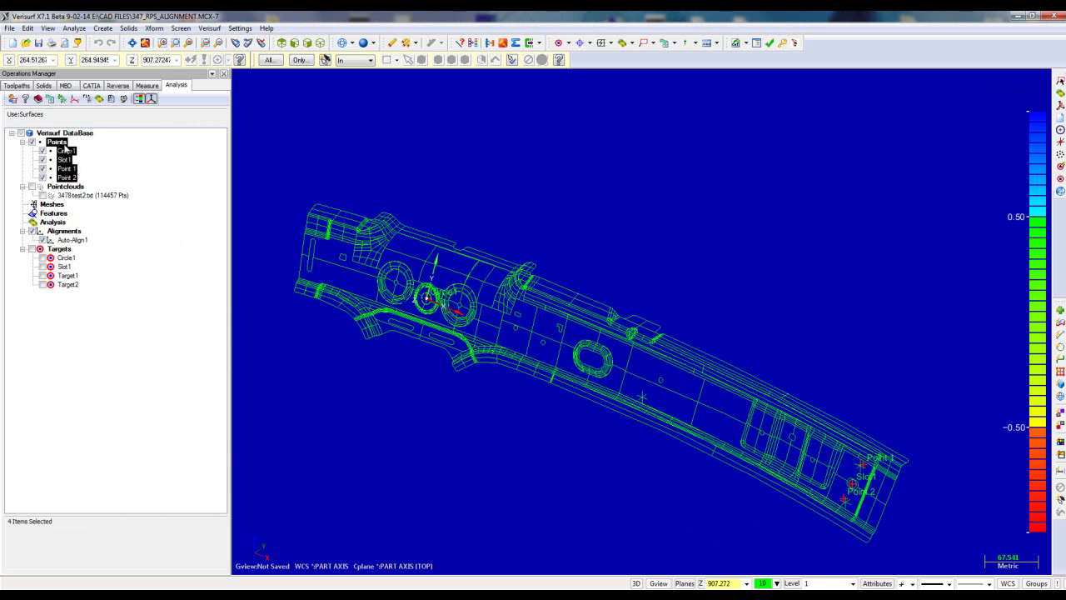
pyautogui.click(82, 195)
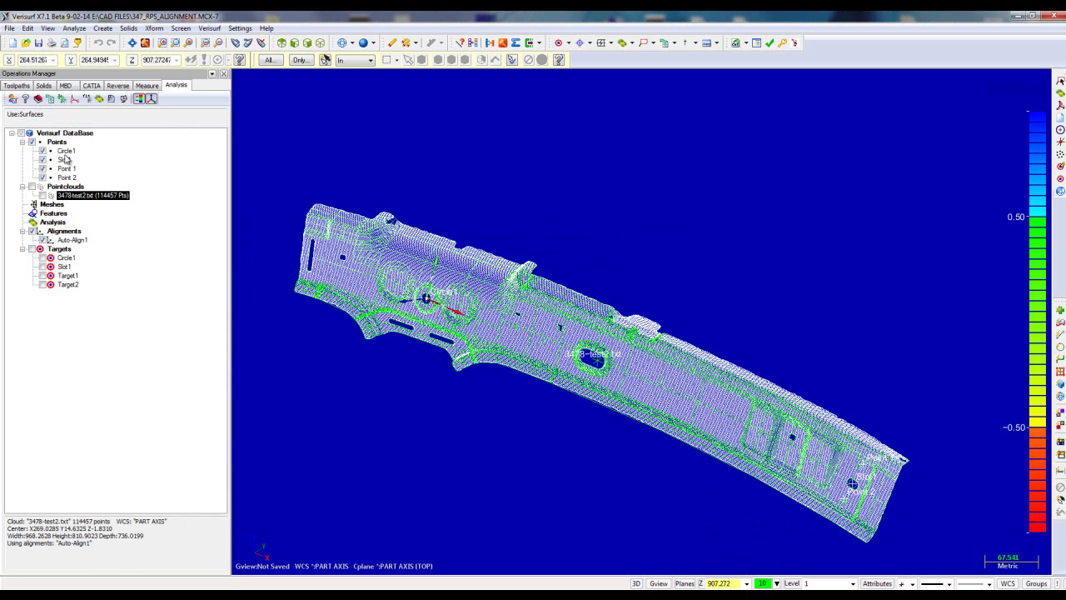
pyautogui.click(97, 278)
pyautogui.click(59, 143)
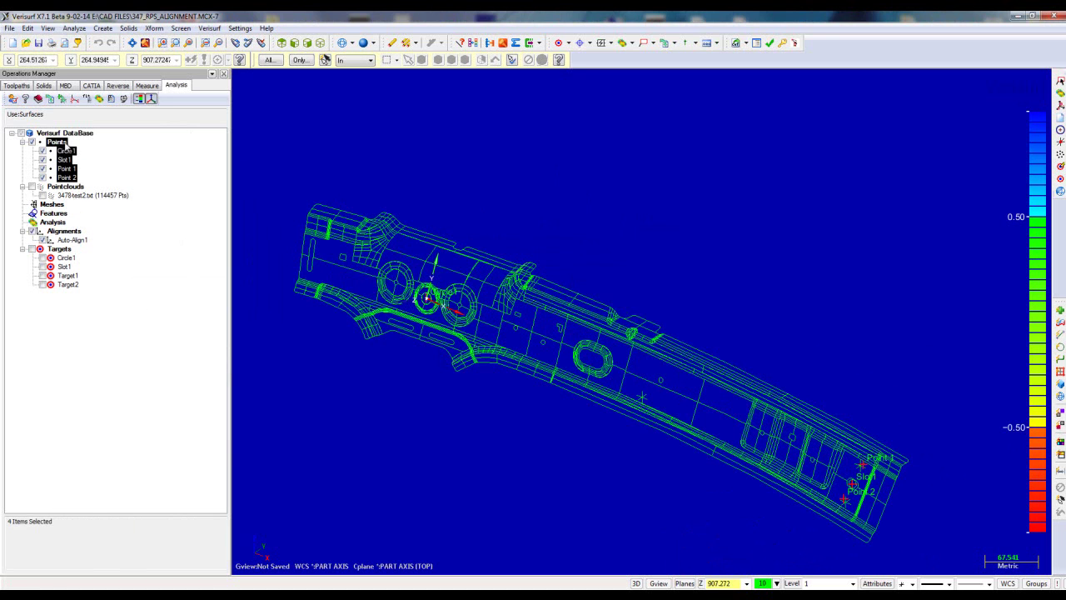
pyautogui.press('Delete')
pyautogui.click(516, 348)
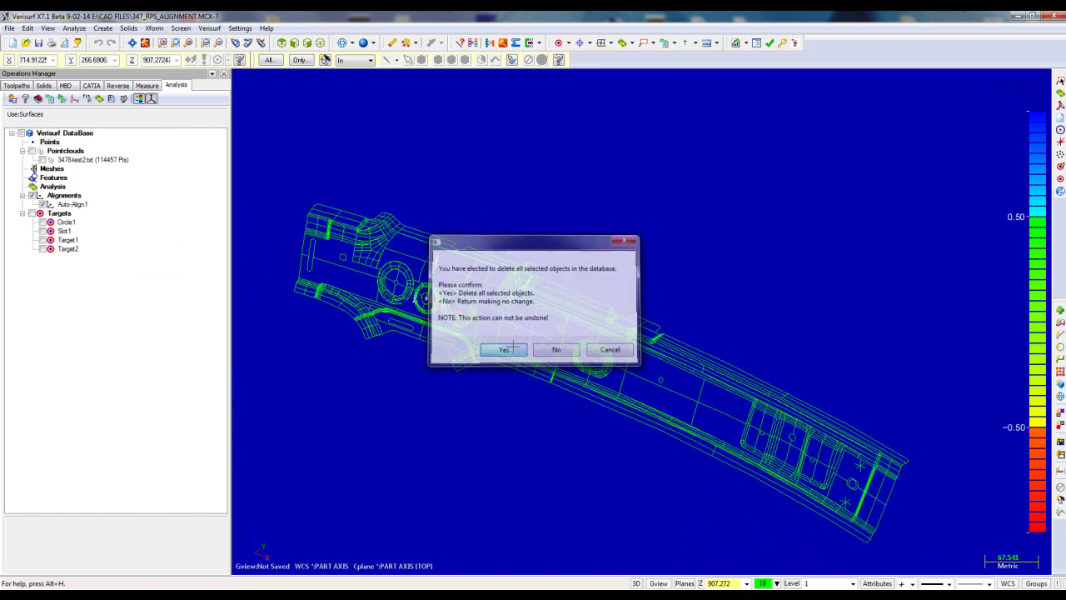
# Locate the Circle1 and Target2 targets on the CAD model
pyautogui.scroll(-6, 424, 452)
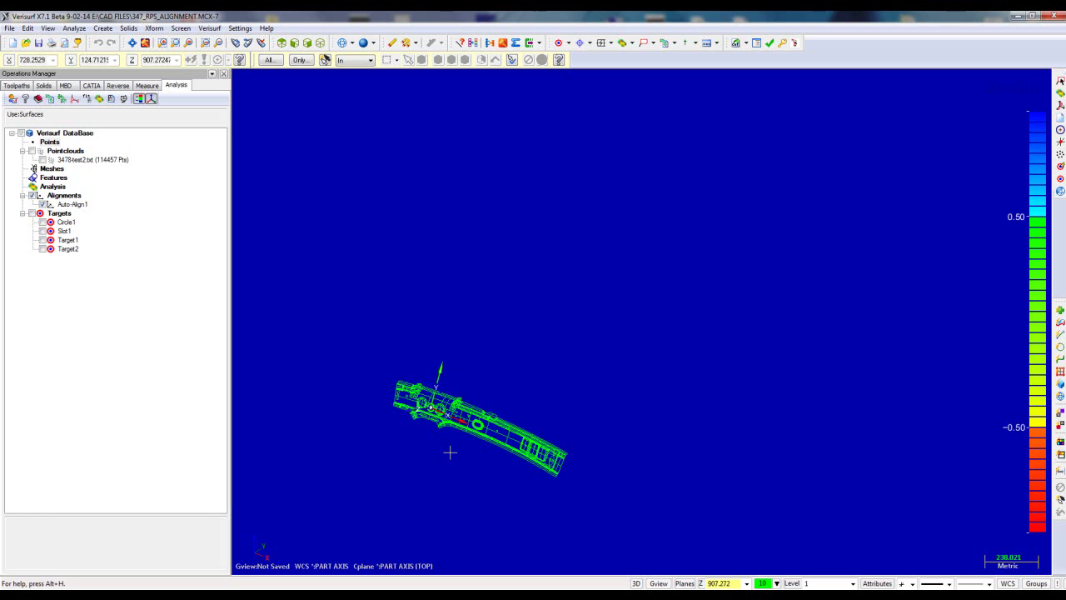
pyautogui.scroll(6, 451, 448)
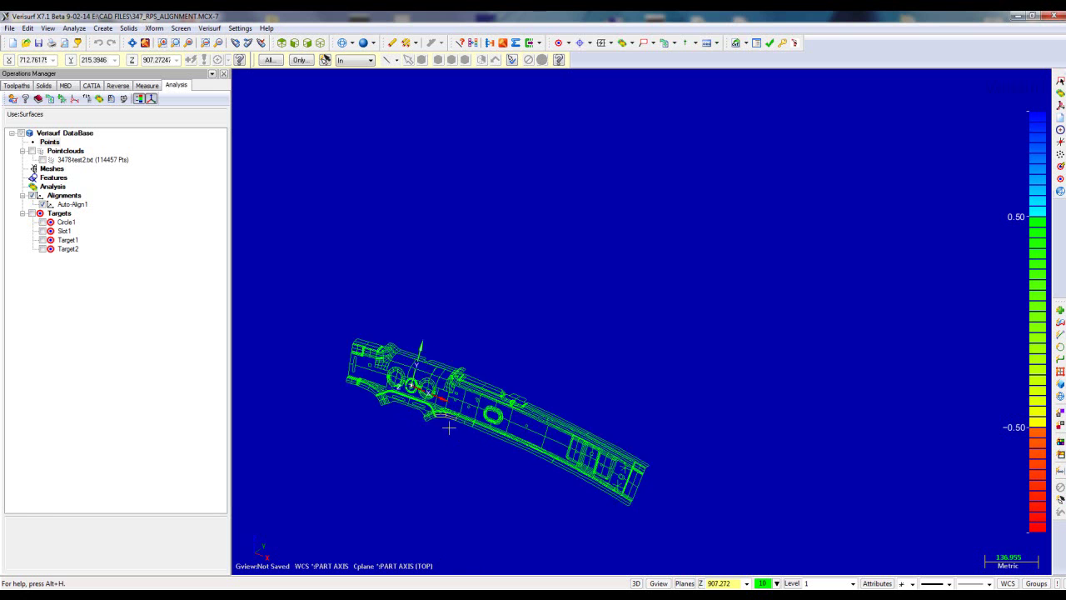
pyautogui.click(66, 223)
pyautogui.click(67, 248)
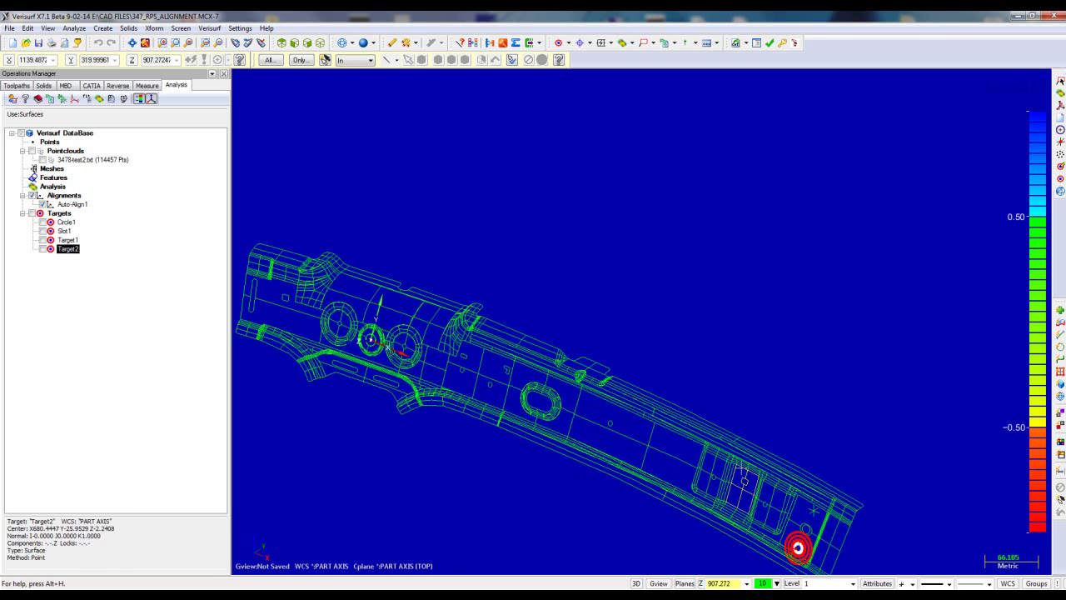
pyautogui.scroll(-3, 738, 468)
pyautogui.scroll(3, 738, 468)
pyautogui.scroll(-2, 738, 468)
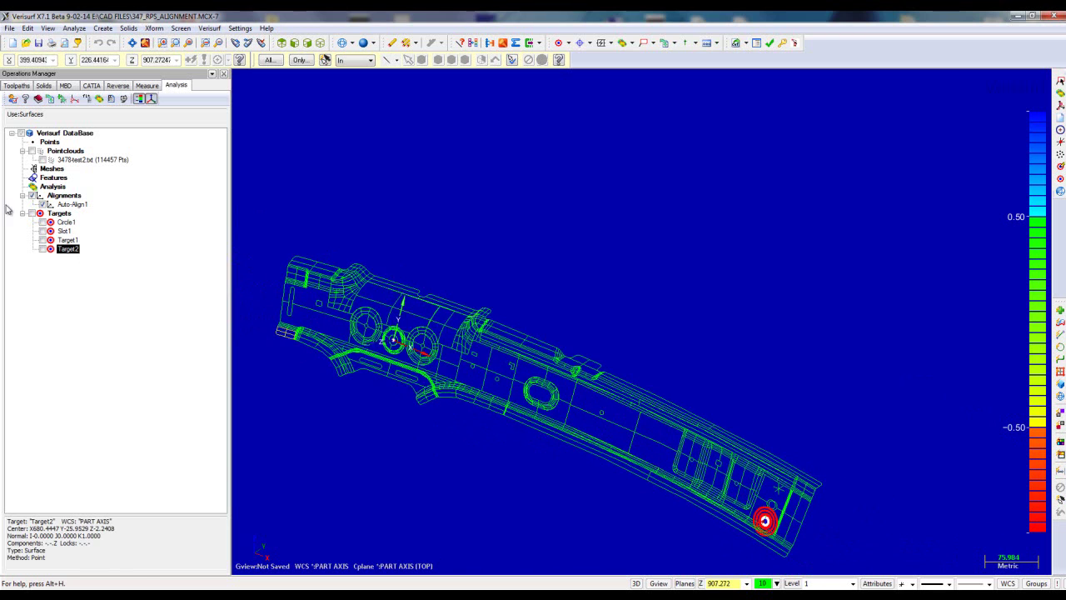
# Review the position components, target type and method settings of the Circle1, Slot1 and Target1 targets
pyautogui.doubleClick(66, 223)
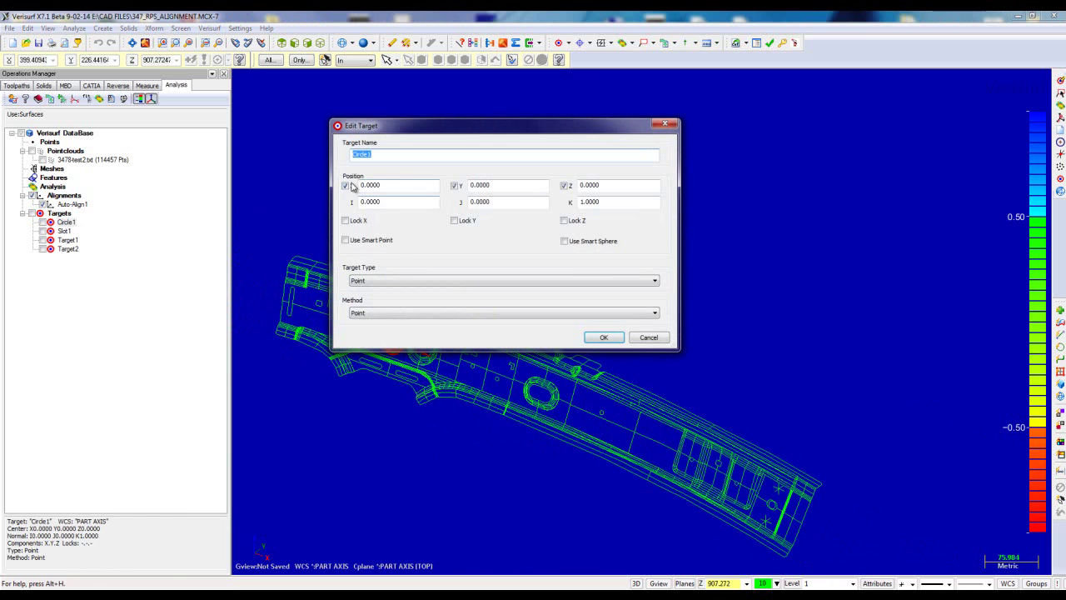
pyautogui.click(604, 337)
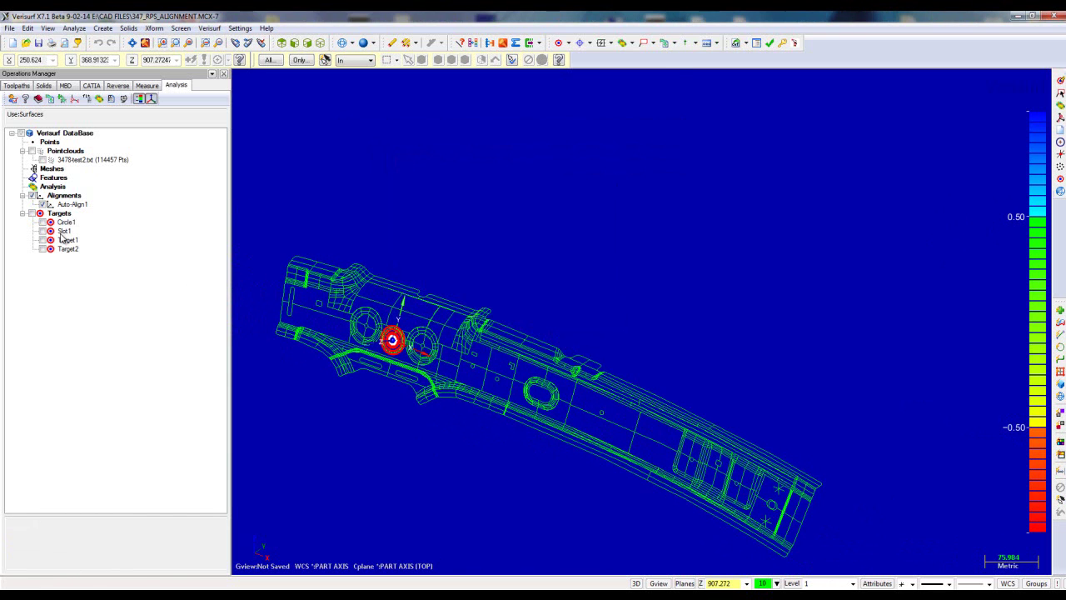
pyautogui.doubleClick(64, 231)
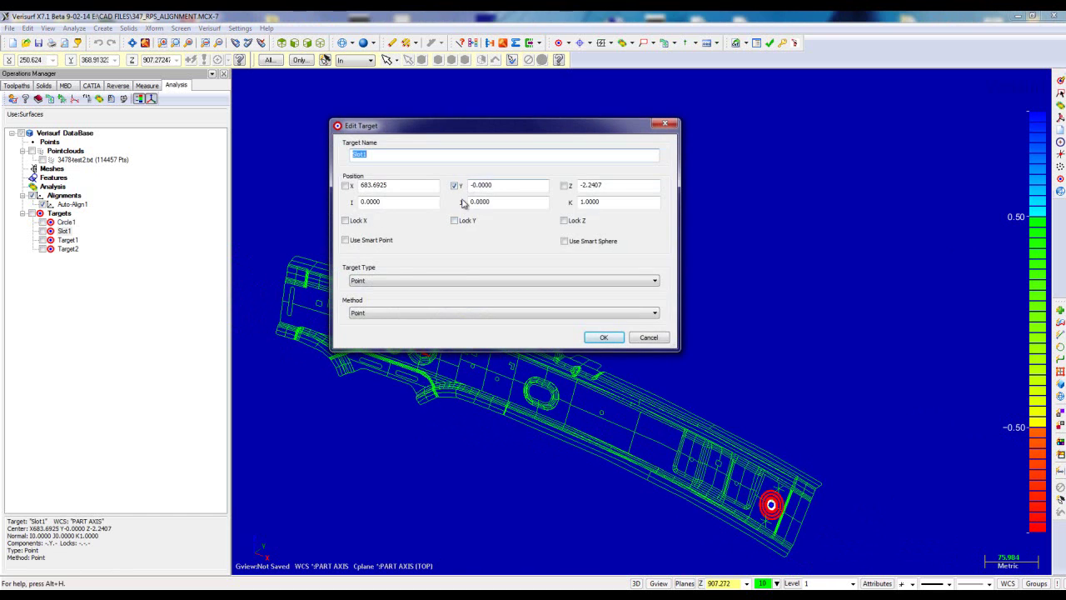
pyautogui.press('Escape')
pyautogui.doubleClick(67, 240)
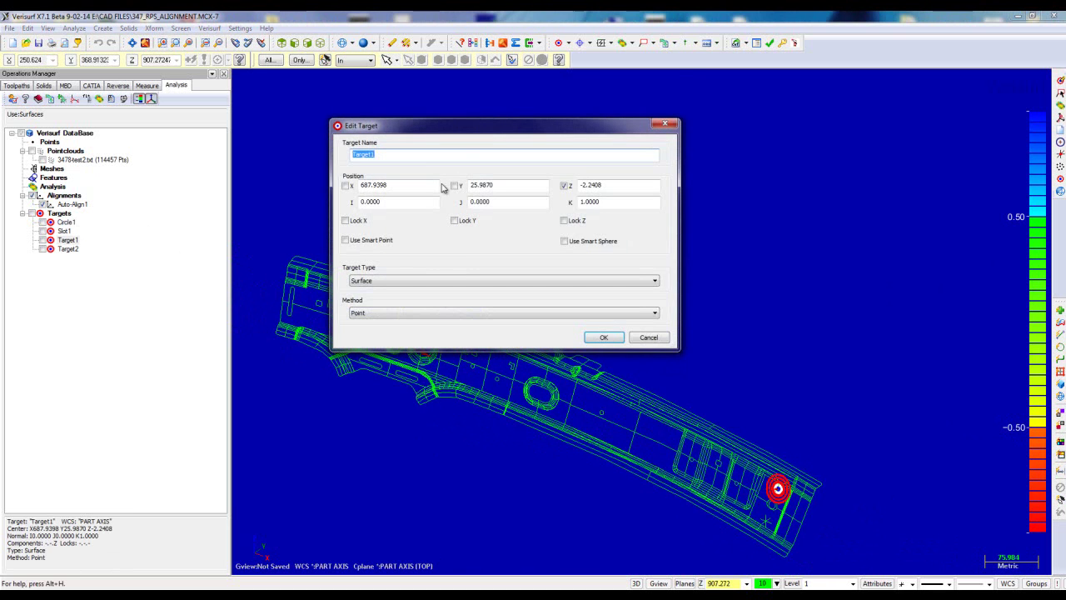
pyautogui.press('Escape')
# Display the 3478-test2.txt point cloud together with the CAD model
pyautogui.scroll(5, 408, 333)
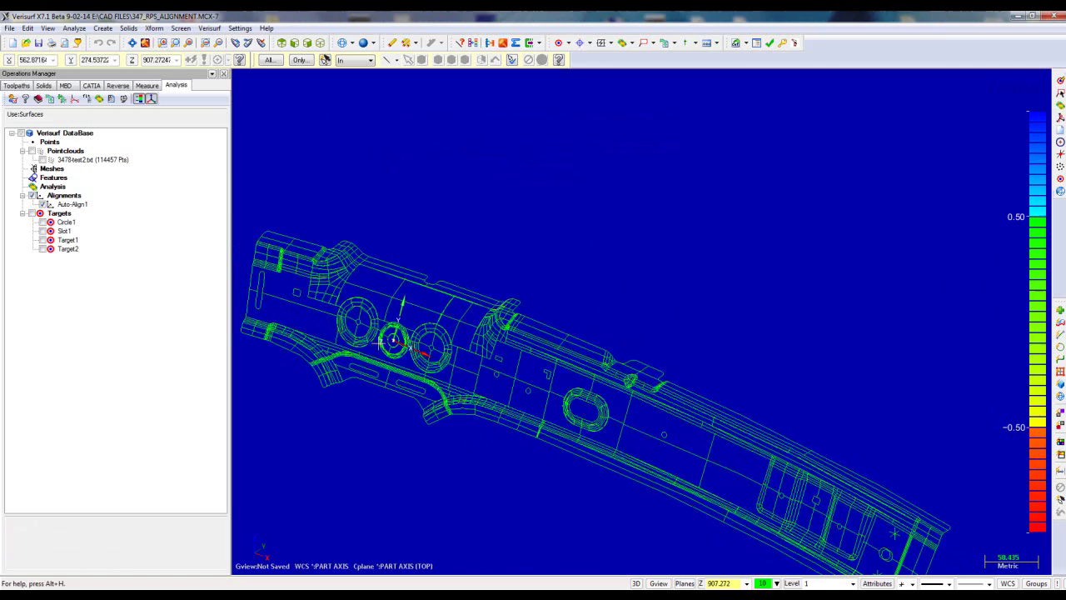
pyautogui.scroll(-6, 396, 343)
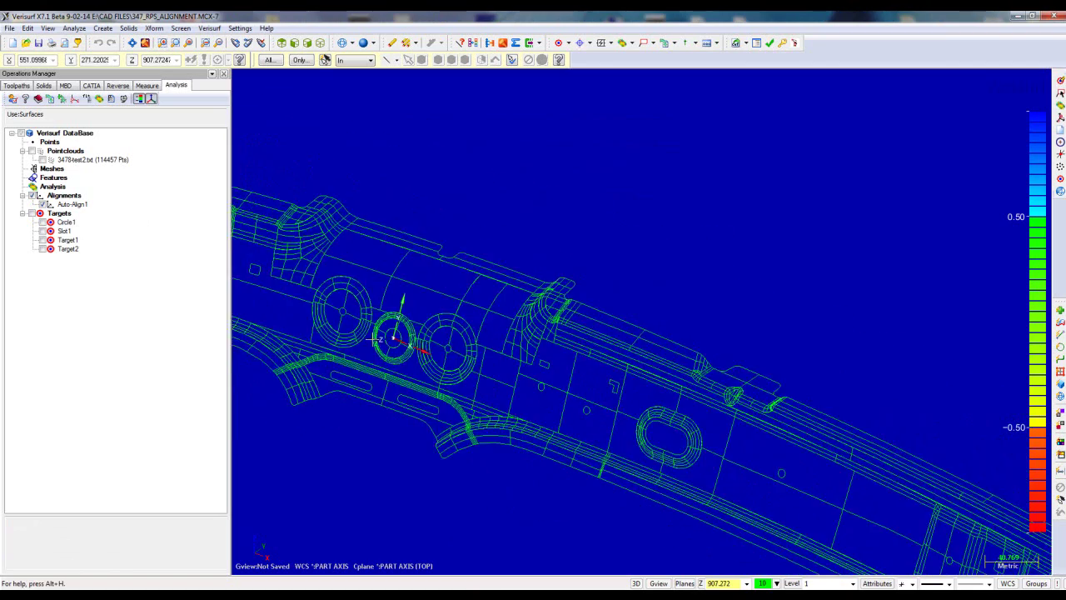
pyautogui.scroll(-4, 361, 429)
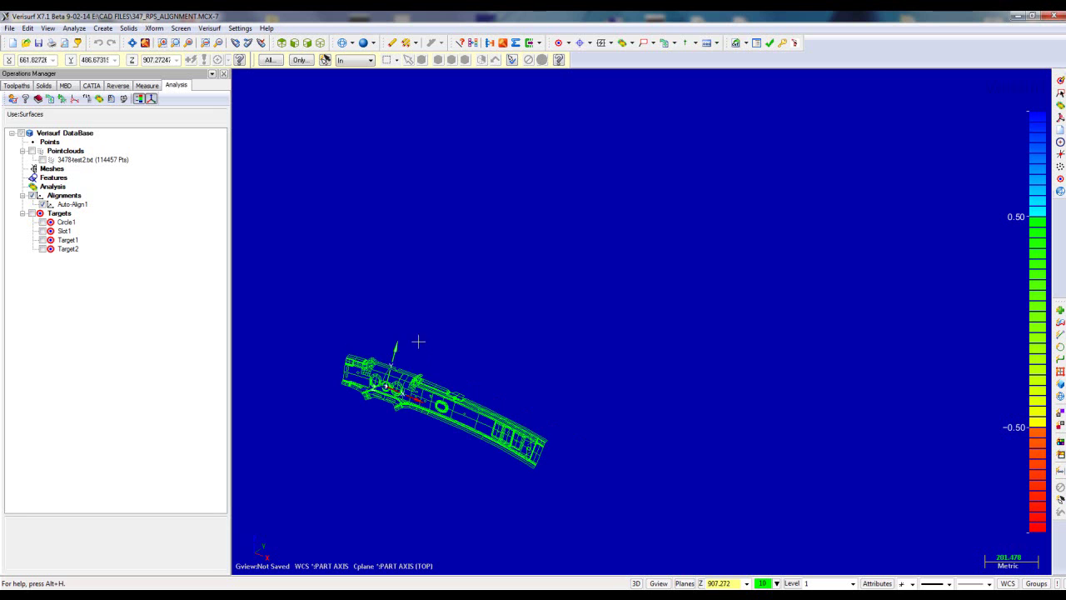
pyautogui.scroll(4, 413, 344)
pyautogui.scroll(-2, 378, 354)
pyautogui.scroll(-2, 379, 355)
pyautogui.click(63, 161)
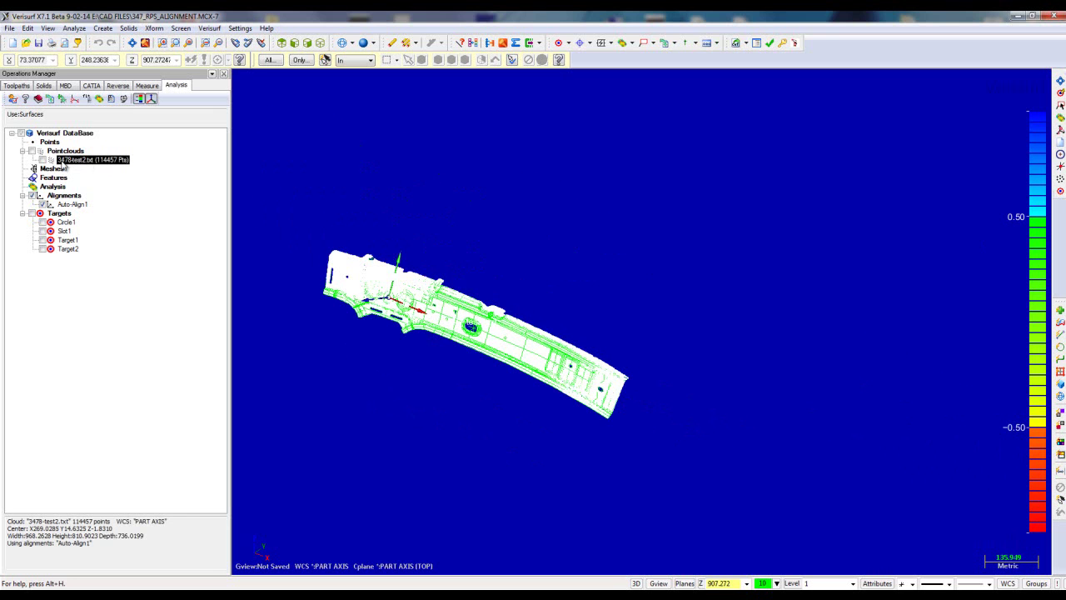
pyautogui.click(42, 159)
pyautogui.scroll(-1, 642, 380)
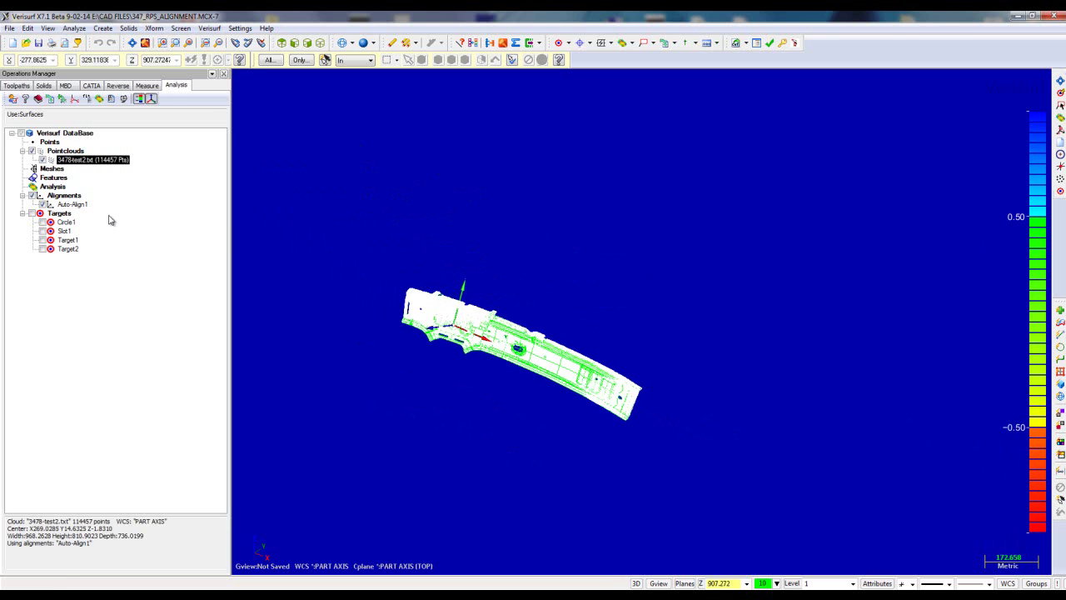
# Delete the Auto-Align1 alignment without converting its dependents to a local transformation
pyautogui.click(147, 85)
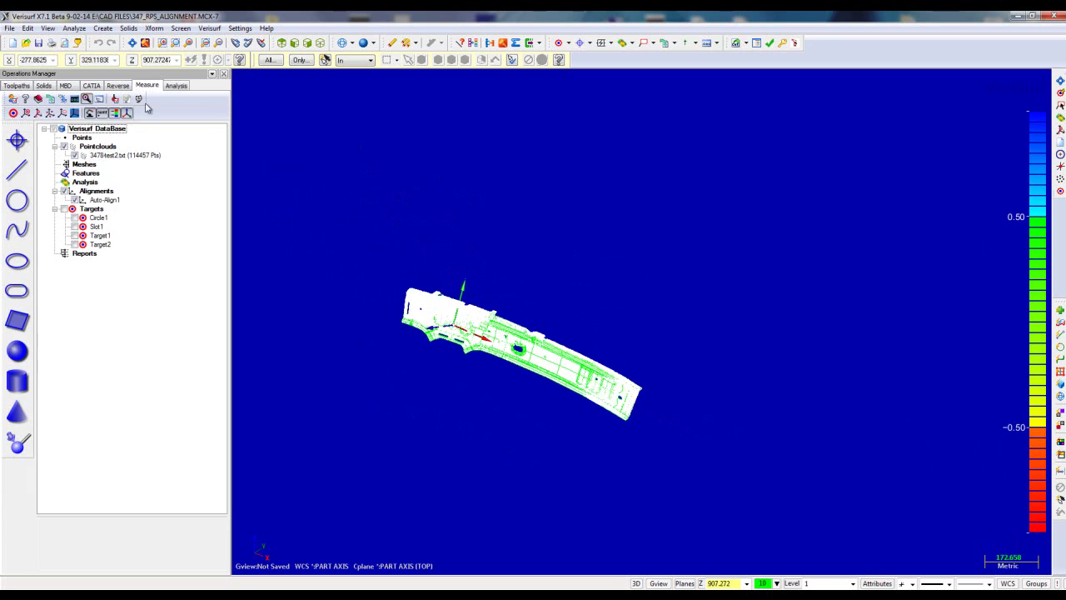
pyautogui.click(104, 200)
pyautogui.press('Delete')
pyautogui.click(504, 344)
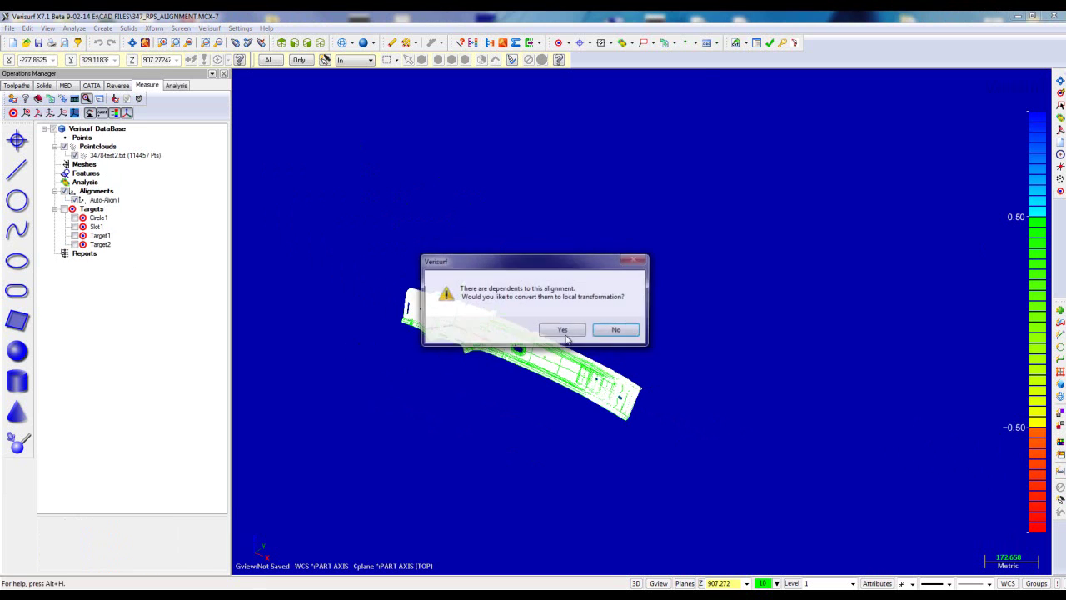
pyautogui.click(615, 330)
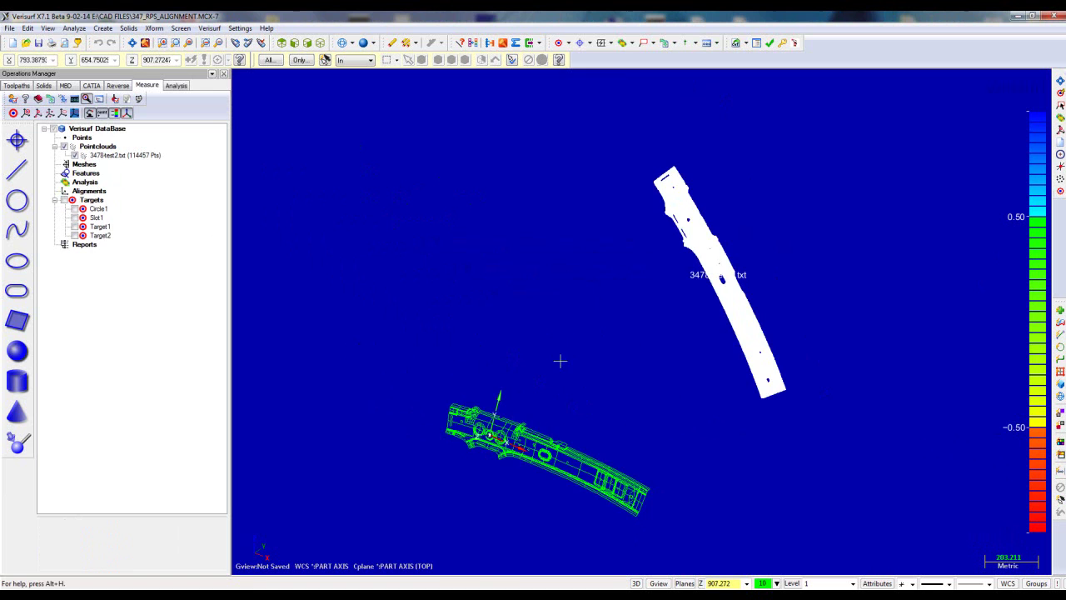
# Edit the 3478-test2.txt point cloud and fit a circle to the edge points of the round hole beside the two narrow slots
pyautogui.scroll(6, 714, 214)
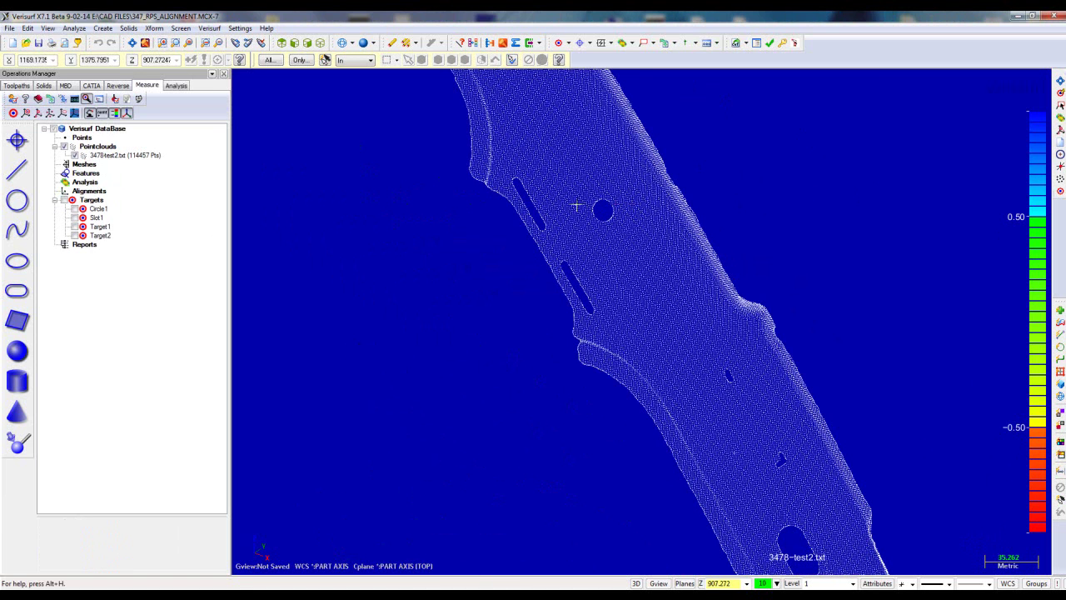
pyautogui.rightClick(114, 157)
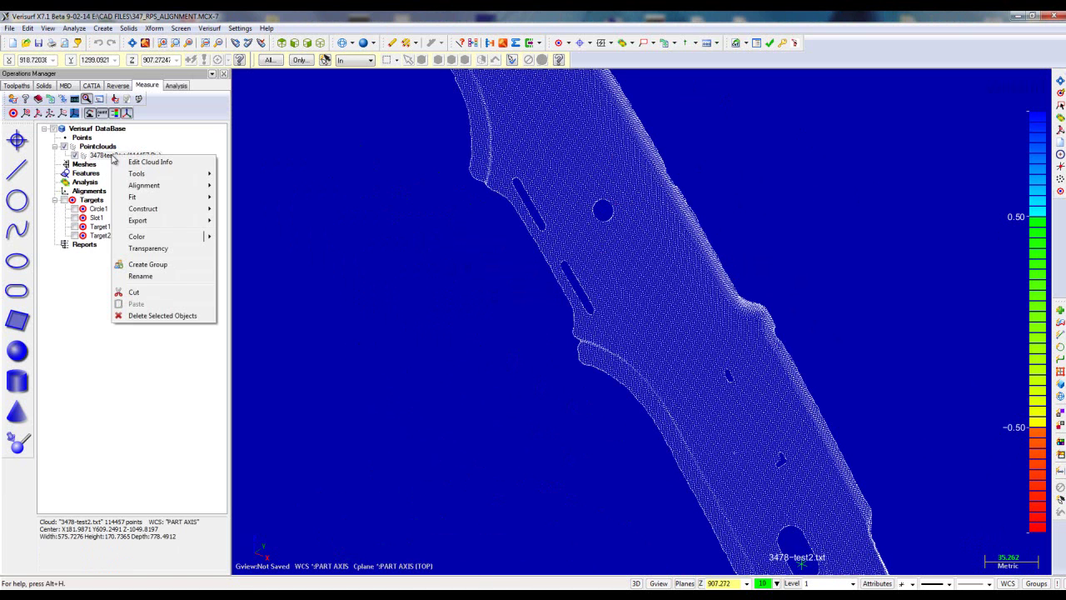
pyautogui.moveTo(187, 174)
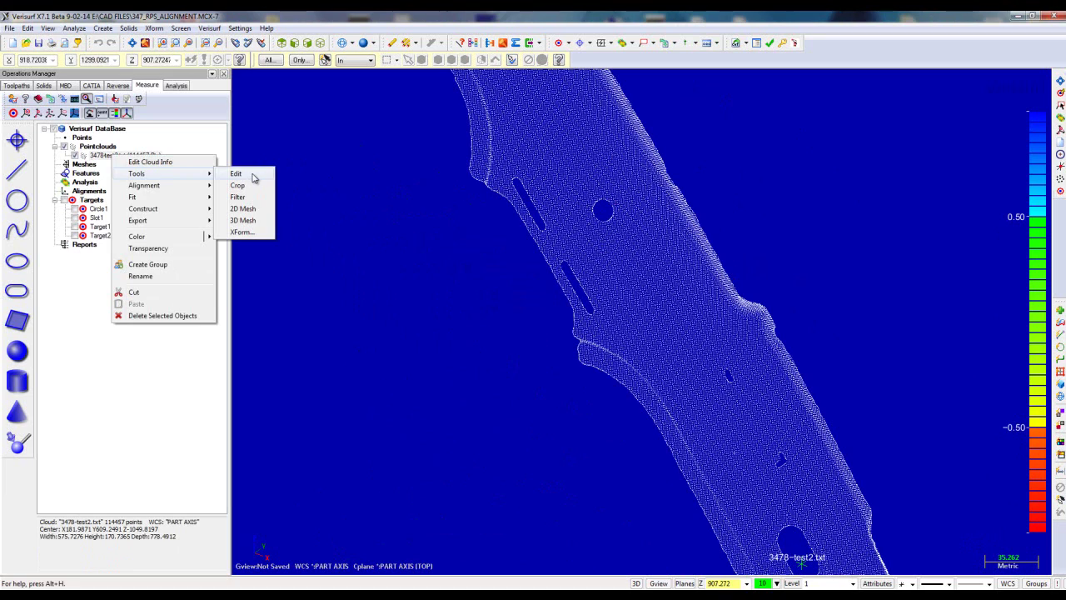
pyautogui.click(236, 174)
pyautogui.scroll(4, 594, 212)
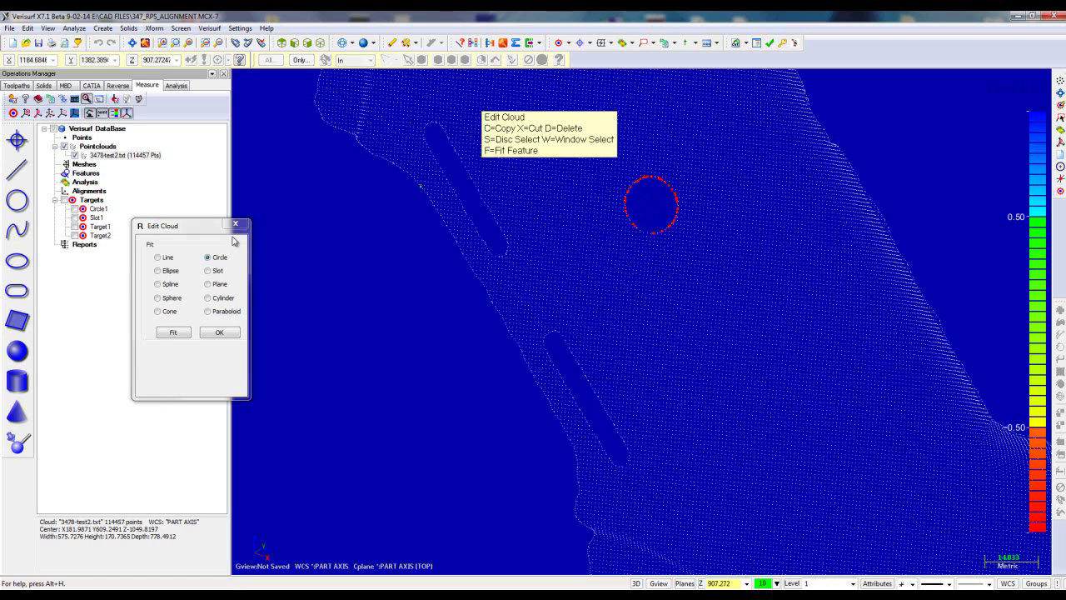
pyautogui.click(176, 333)
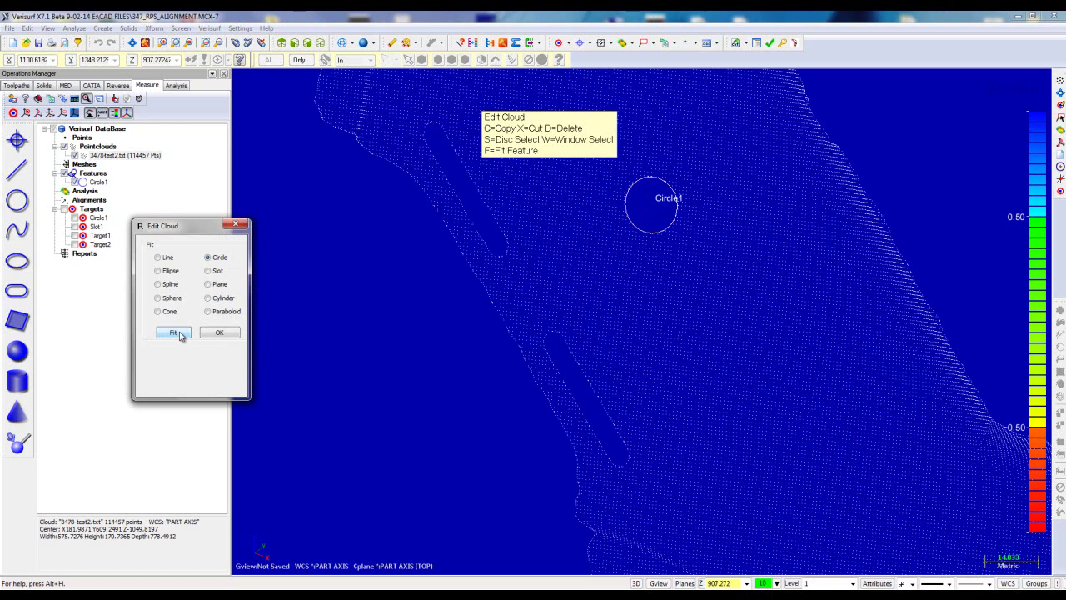
# Review the fit calculation and the 3D/projection options of the Circle1 feature
pyautogui.doubleClick(101, 185)
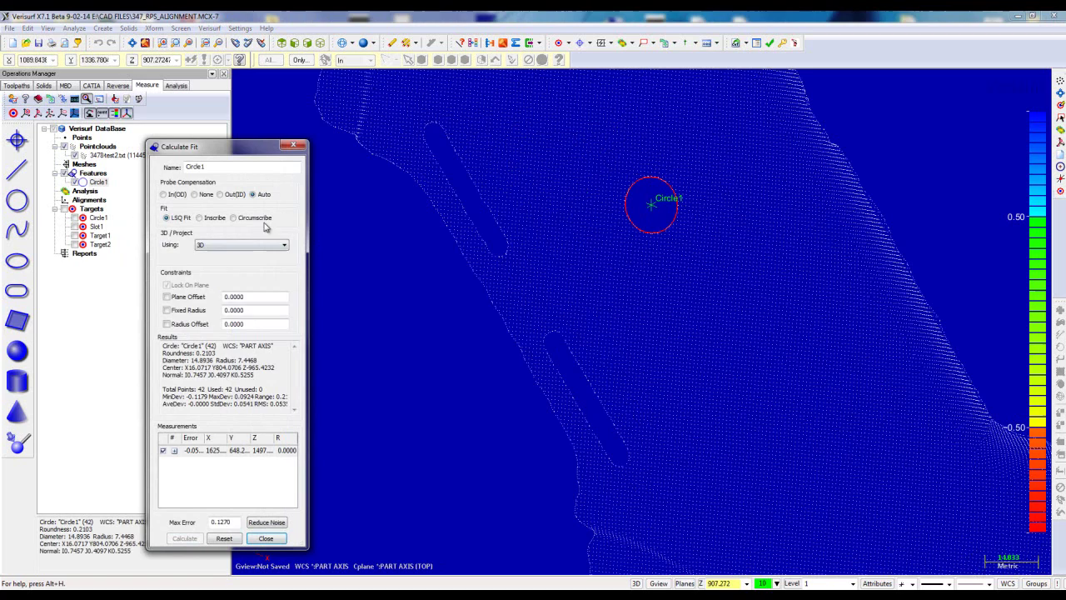
pyautogui.click(252, 247)
pyautogui.click(246, 270)
pyautogui.scroll(1, 247, 274)
pyautogui.click(265, 538)
# Fit a slot to the edge points of the elongated hole near the end of the 3478-test2.txt point cloud
pyautogui.scroll(-6, 462, 186)
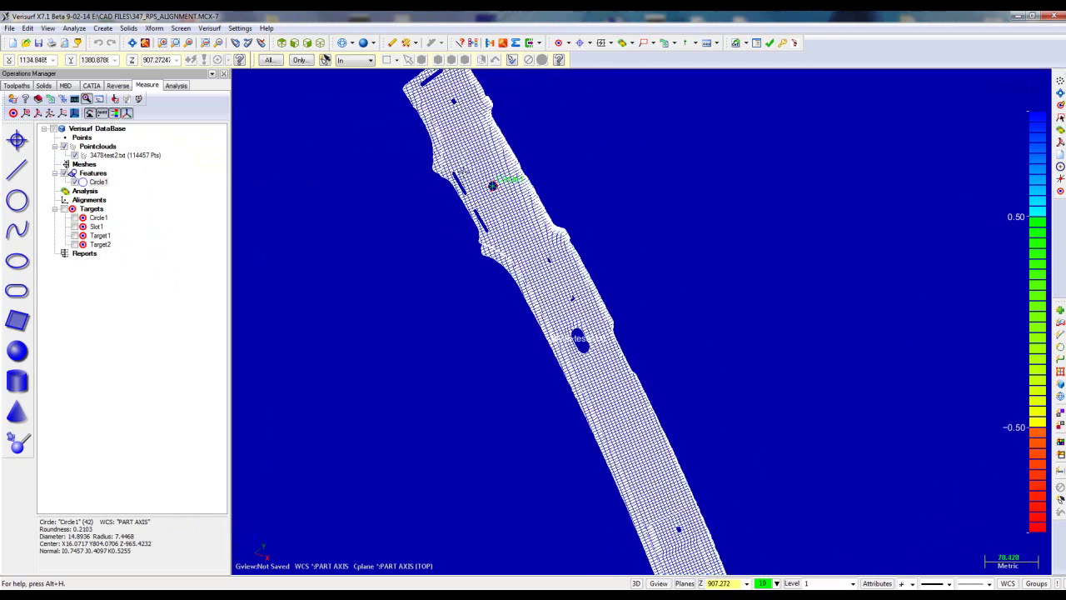
pyautogui.scroll(-2, 505, 291)
pyautogui.scroll(8, 688, 424)
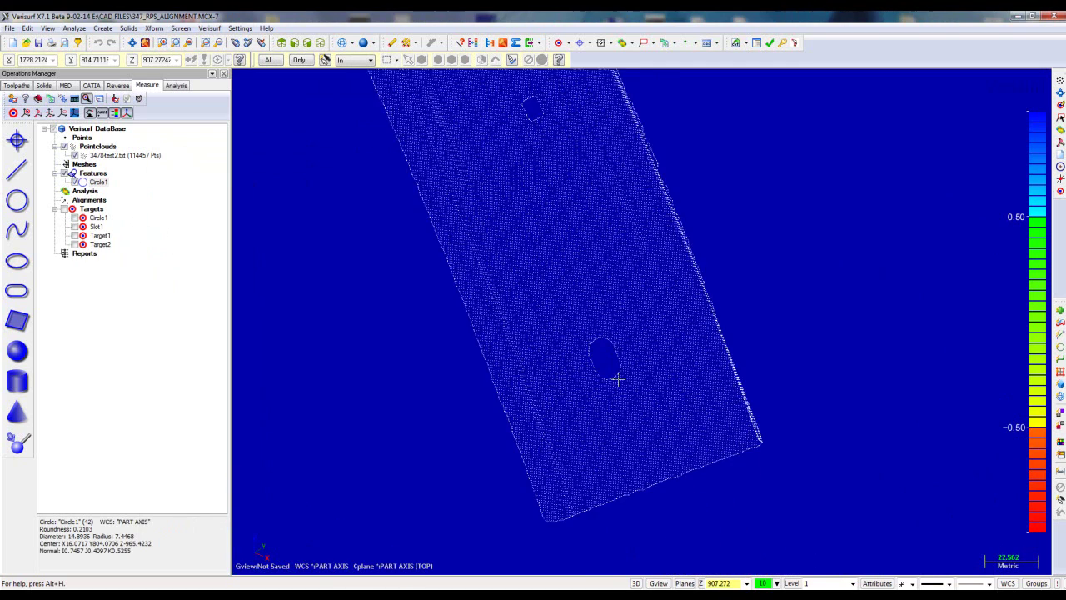
pyautogui.scroll(2, 618, 379)
pyautogui.rightClick(130, 158)
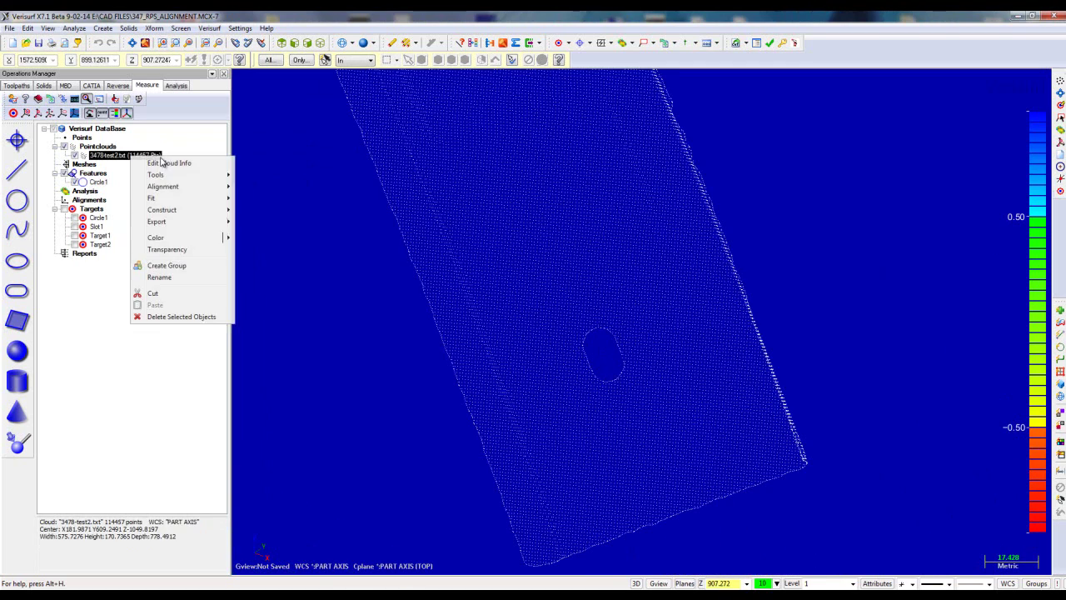
pyautogui.moveTo(167, 176)
pyautogui.click(253, 174)
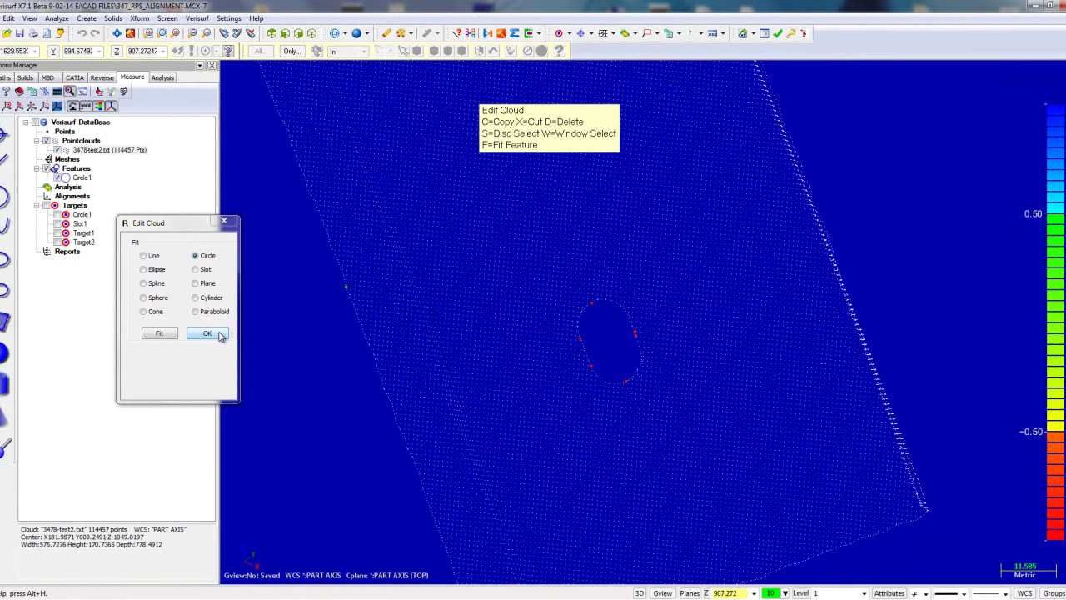
pyautogui.click(196, 270)
pyautogui.click(170, 335)
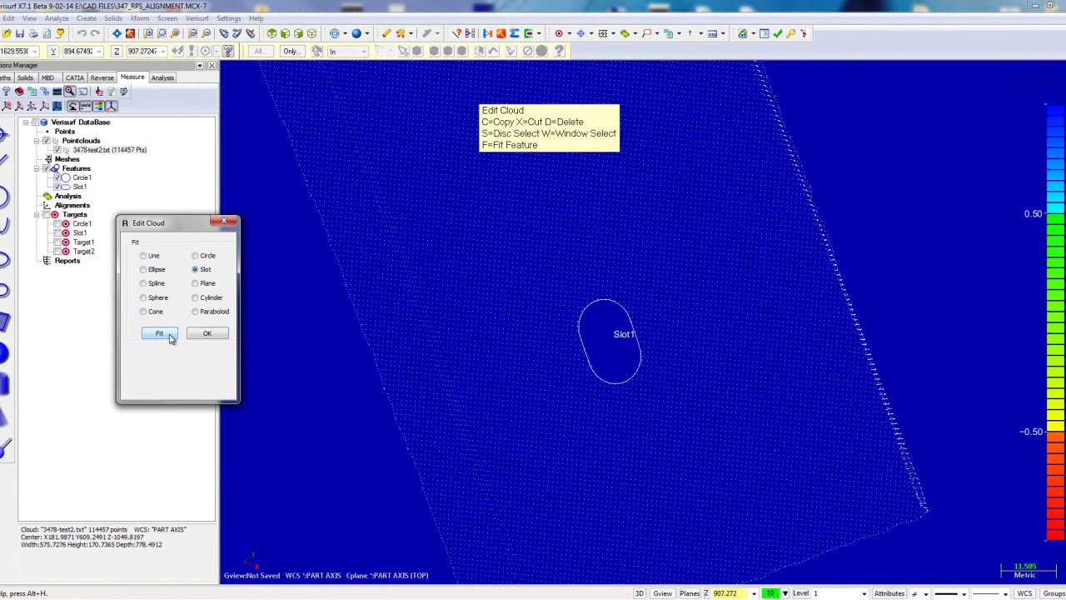
pyautogui.scroll(-4, 598, 405)
pyautogui.press('Escape')
# Construct center points from the Circle1 and Slot1 features
pyautogui.scroll(-4, 603, 406)
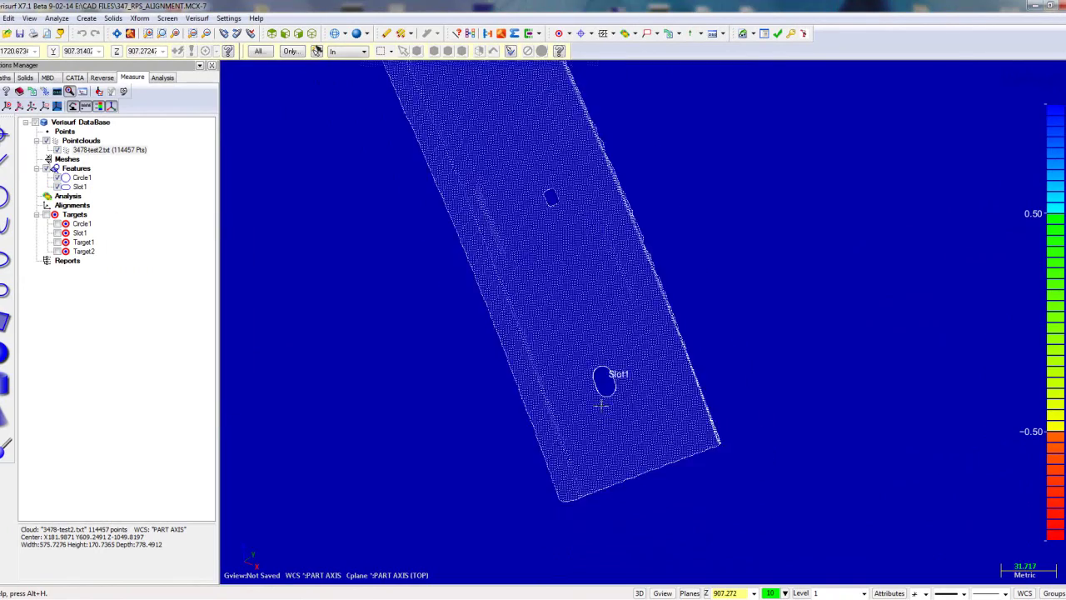
pyautogui.moveTo(605, 442); pyautogui.dragTo(655, 359, button='middle')
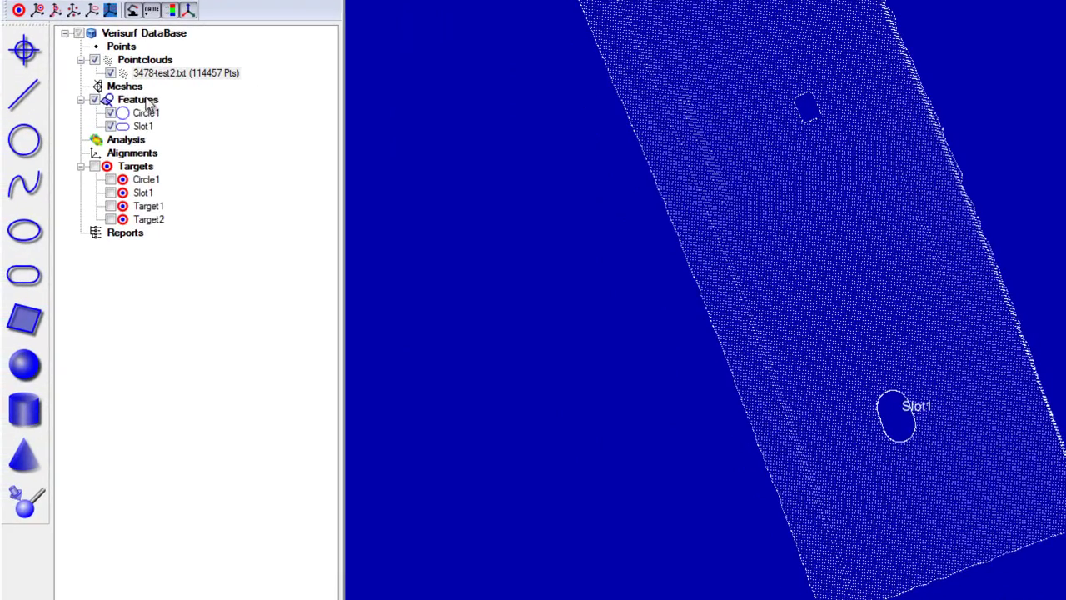
pyautogui.click(96, 146)
pyautogui.rightClick(98, 145)
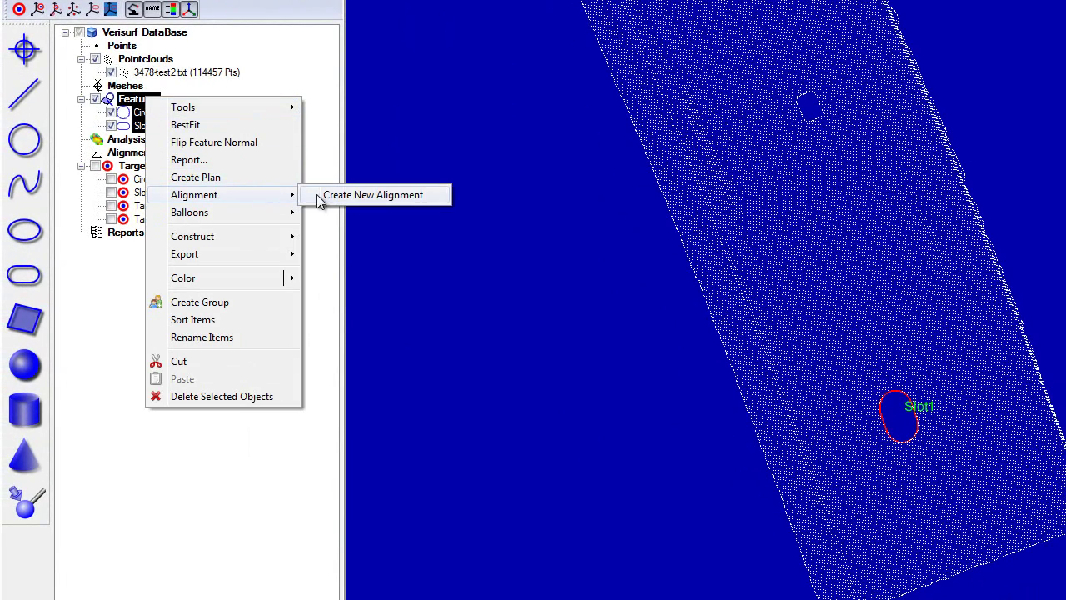
pyautogui.moveTo(229, 237)
pyautogui.click(338, 240)
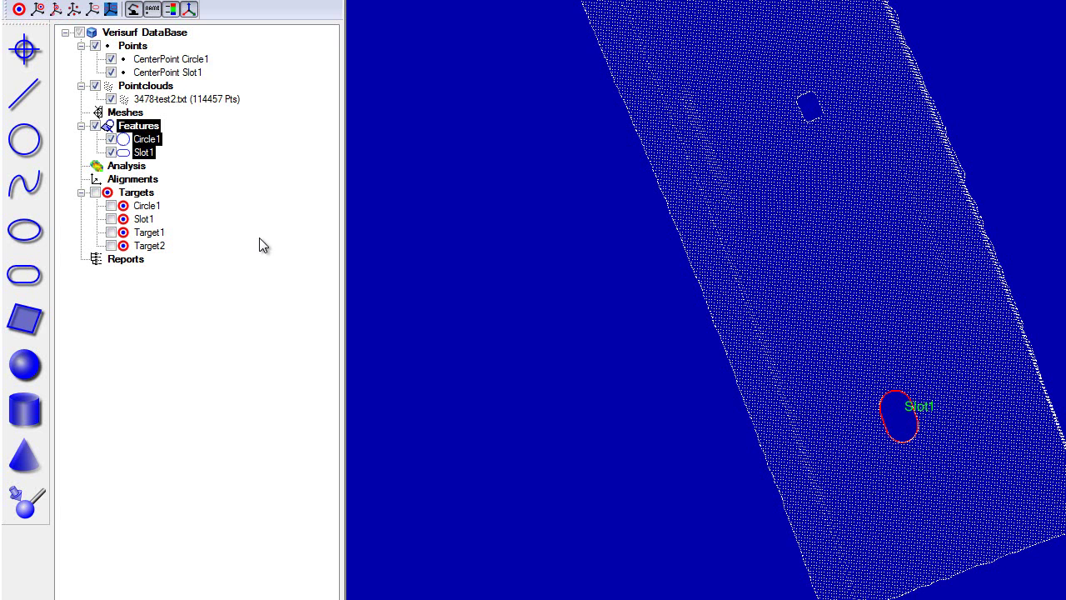
# Rename the circle's center point to Circle1 so that it matches its target name
pyautogui.click(200, 64)
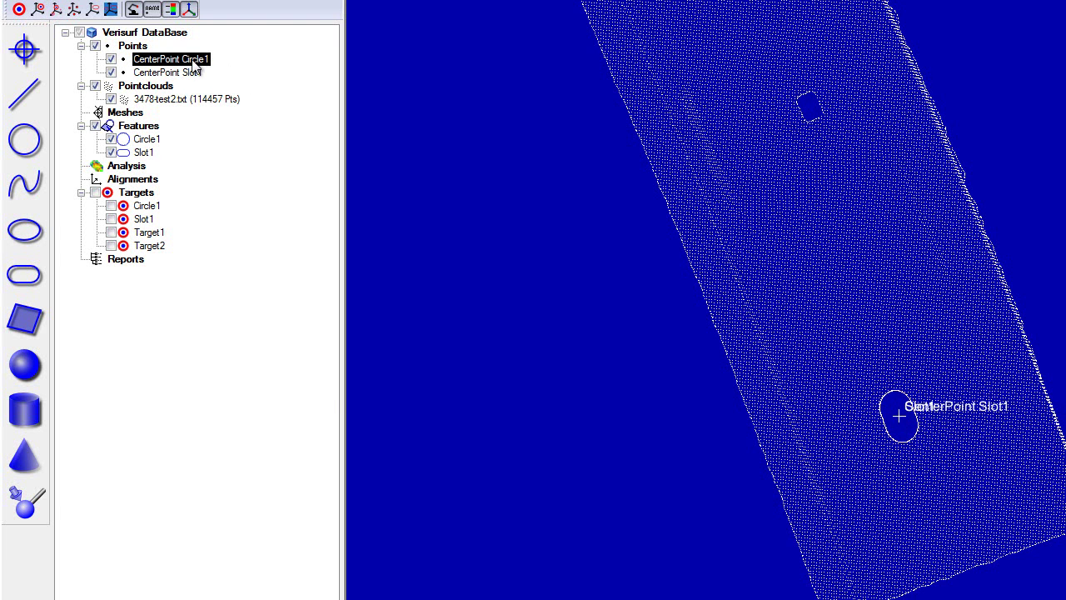
pyautogui.rightClick(197, 63)
pyautogui.click(190, 60)
pyautogui.click(170, 59)
pyautogui.write('Circle1')
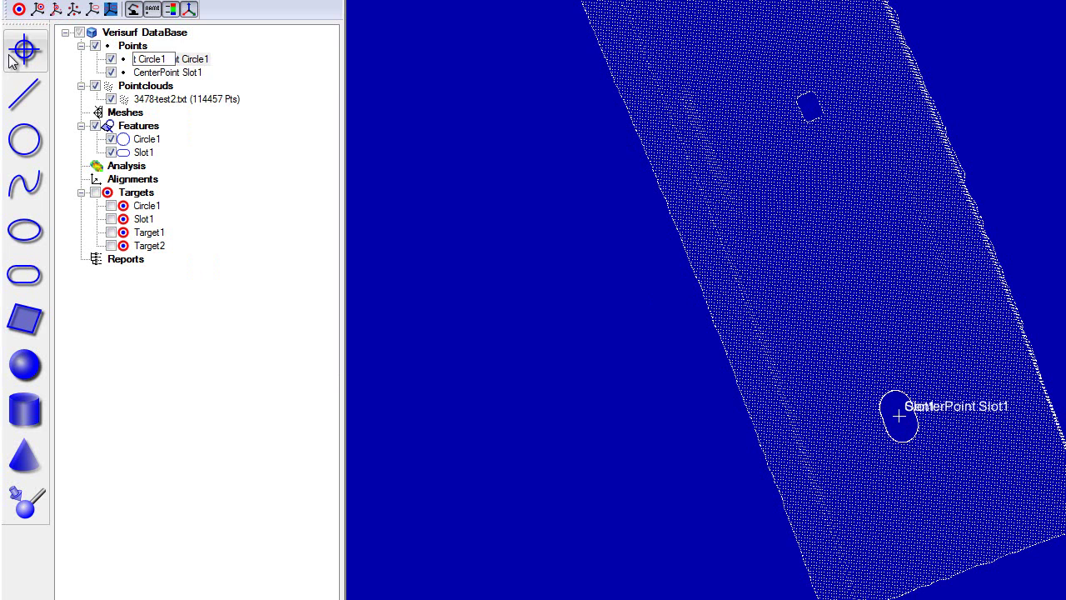
# Rename the slot's center point to Slot1 so that it matches its target name
pyautogui.rightClick(148, 73)
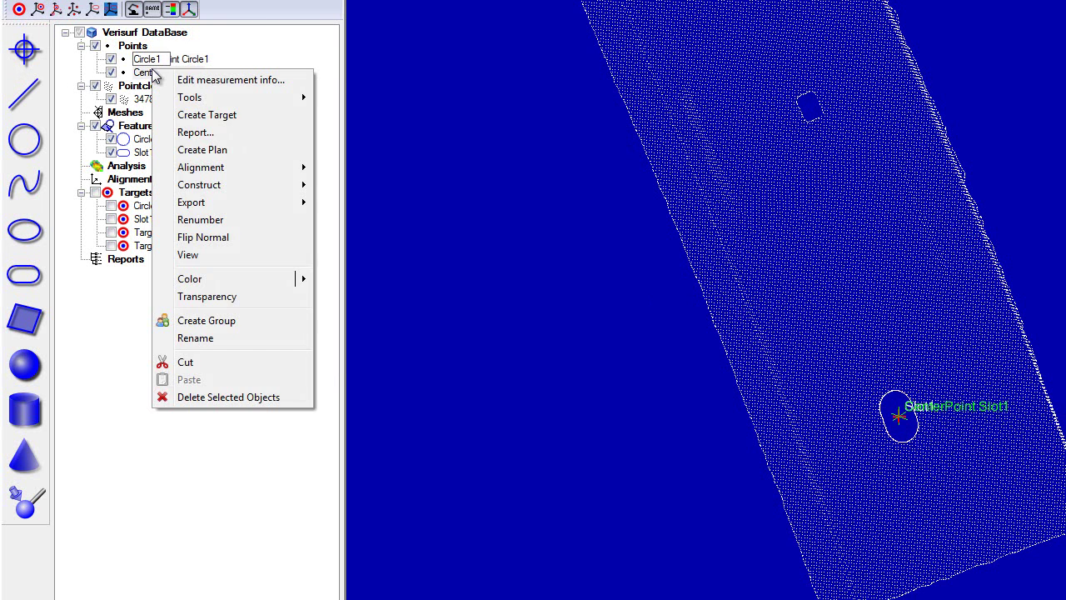
pyautogui.click(148, 75)
pyautogui.click(148, 74)
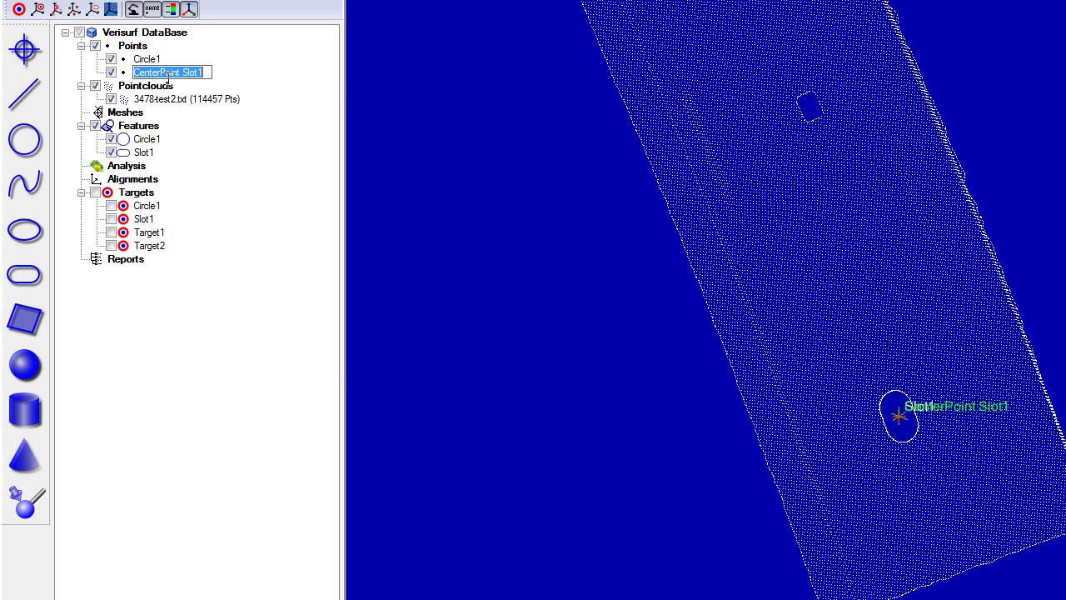
pyautogui.write('Slot1')
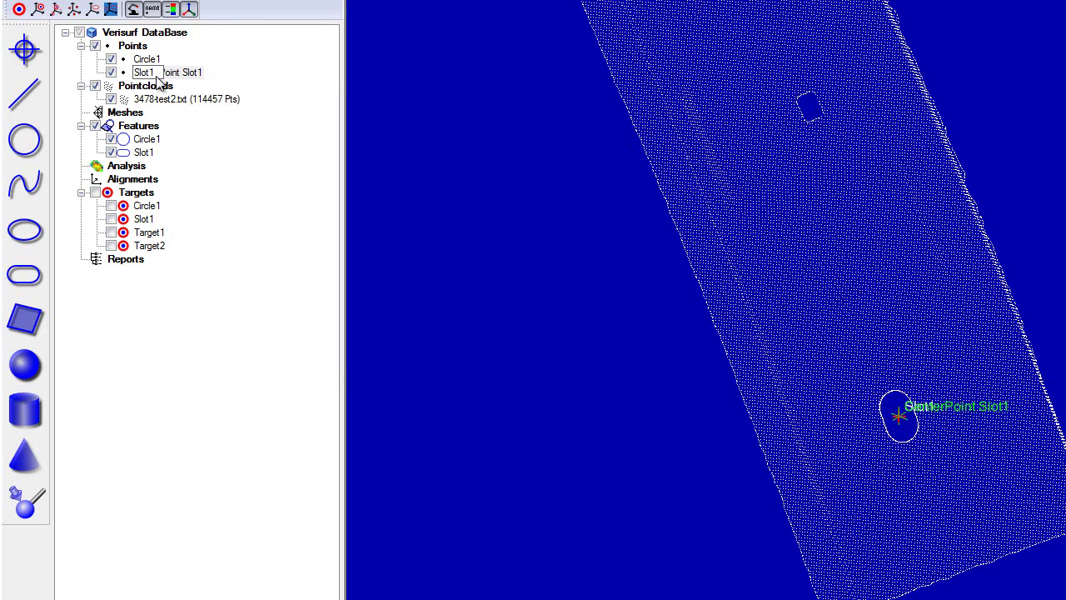
pyautogui.click(190, 273)
# Construct two measured points from the 3478-test2.txt point cloud, one on each side of the slot, matching the two surface targets
pyautogui.rightClick(179, 100)
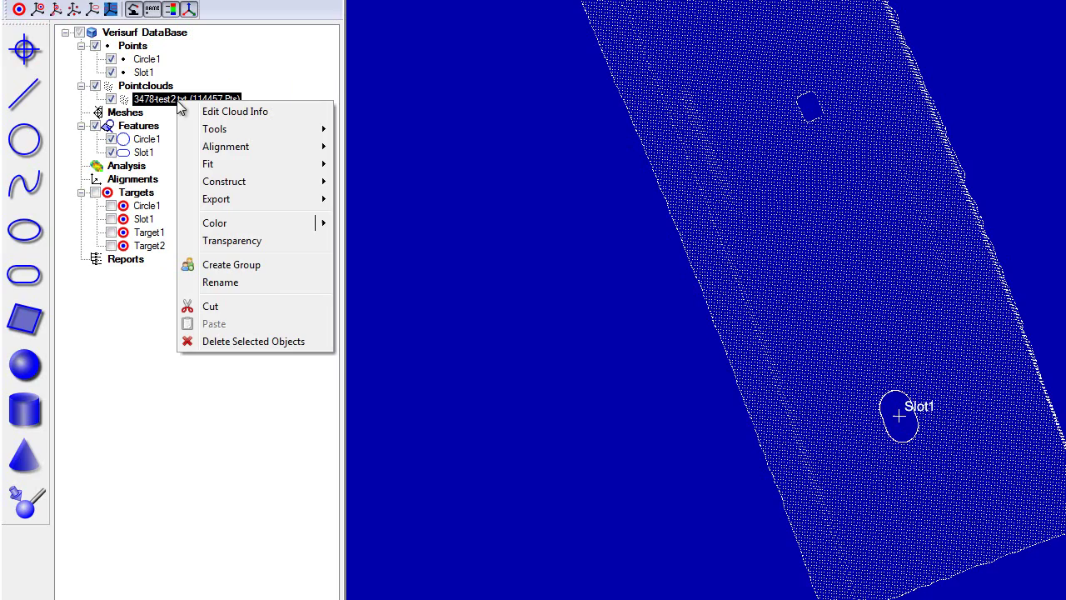
pyautogui.moveTo(297, 204)
pyautogui.moveTo(275, 182)
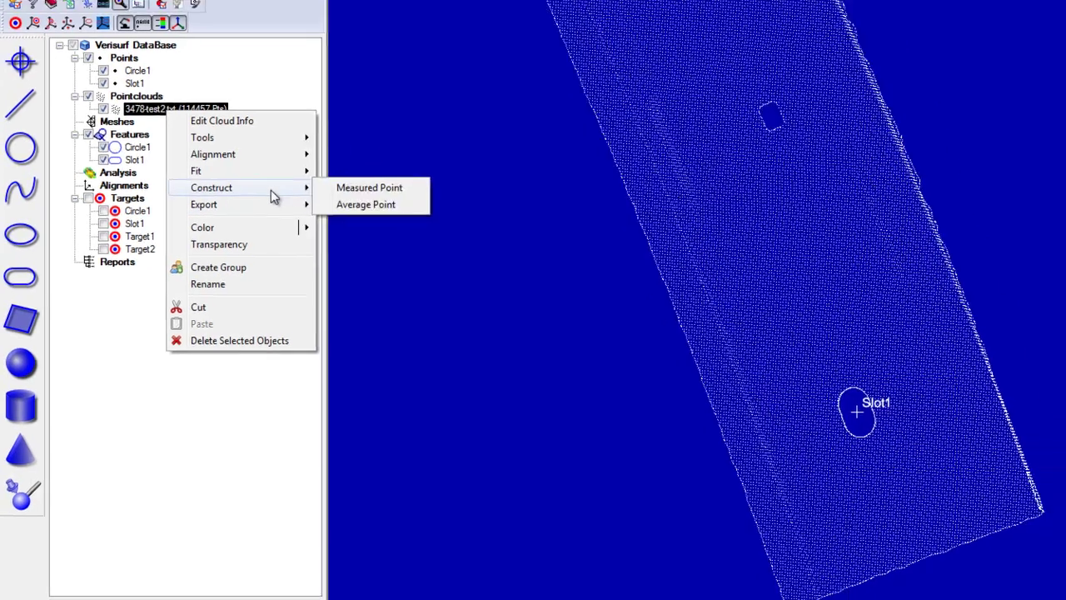
pyautogui.click(412, 183)
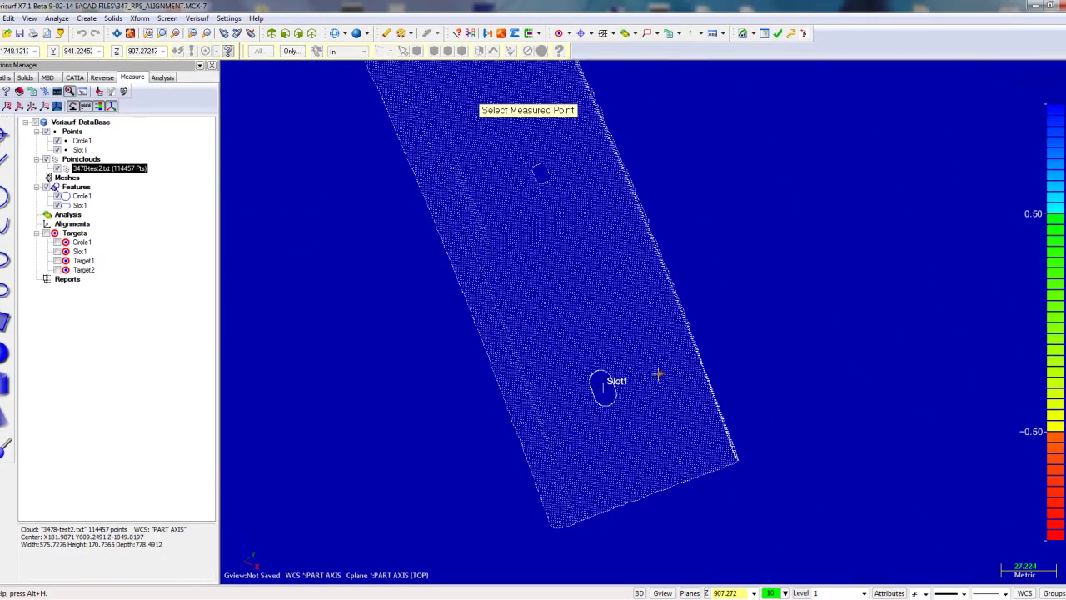
pyautogui.click(658, 373)
pyautogui.click(565, 402)
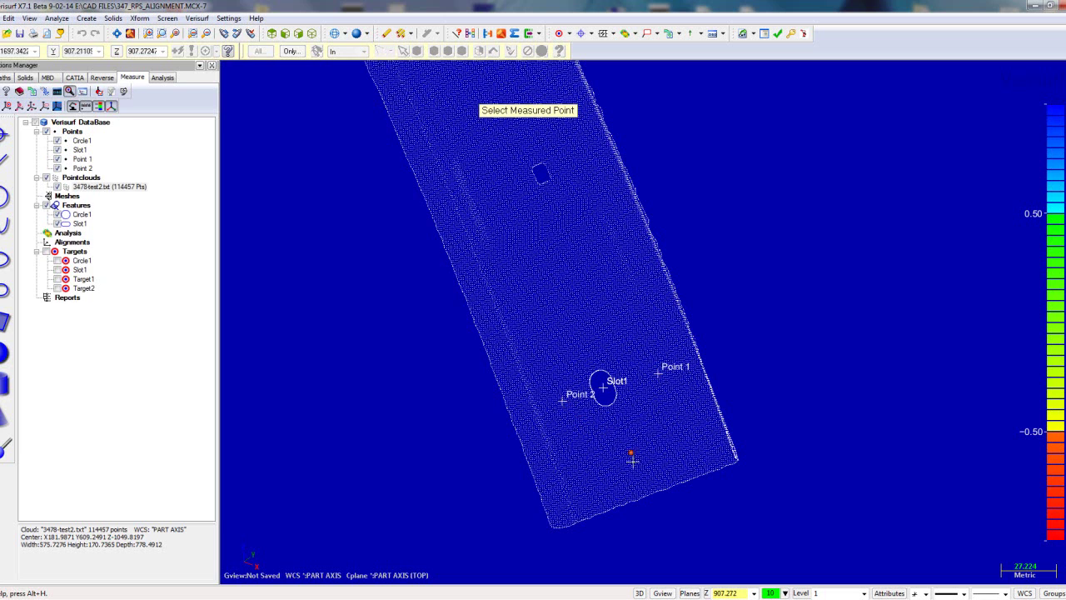
pyautogui.scroll(-3, 647, 423)
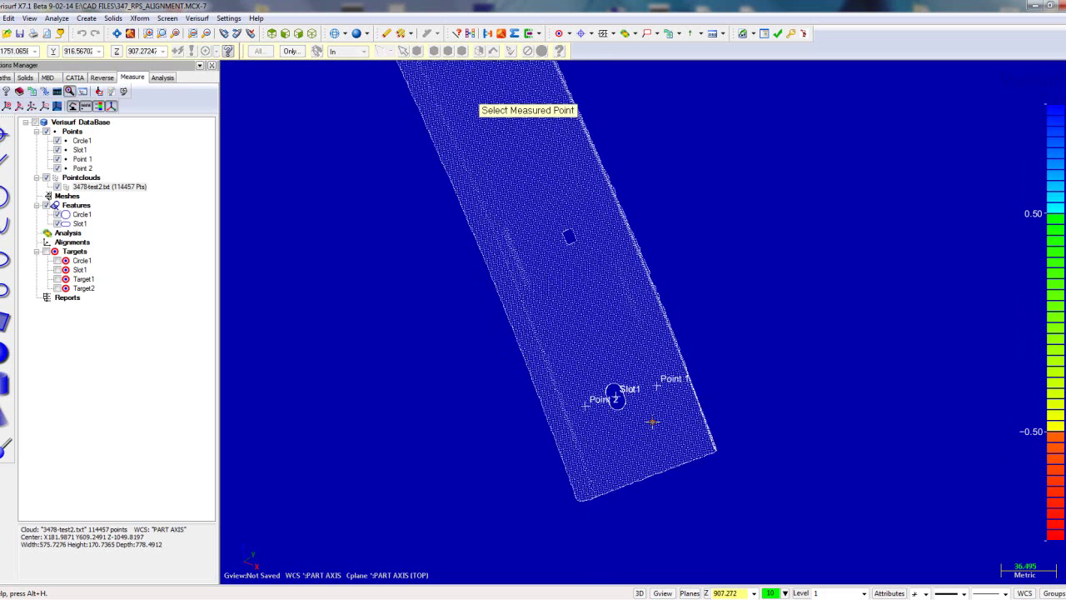
pyautogui.scroll(4, 647, 423)
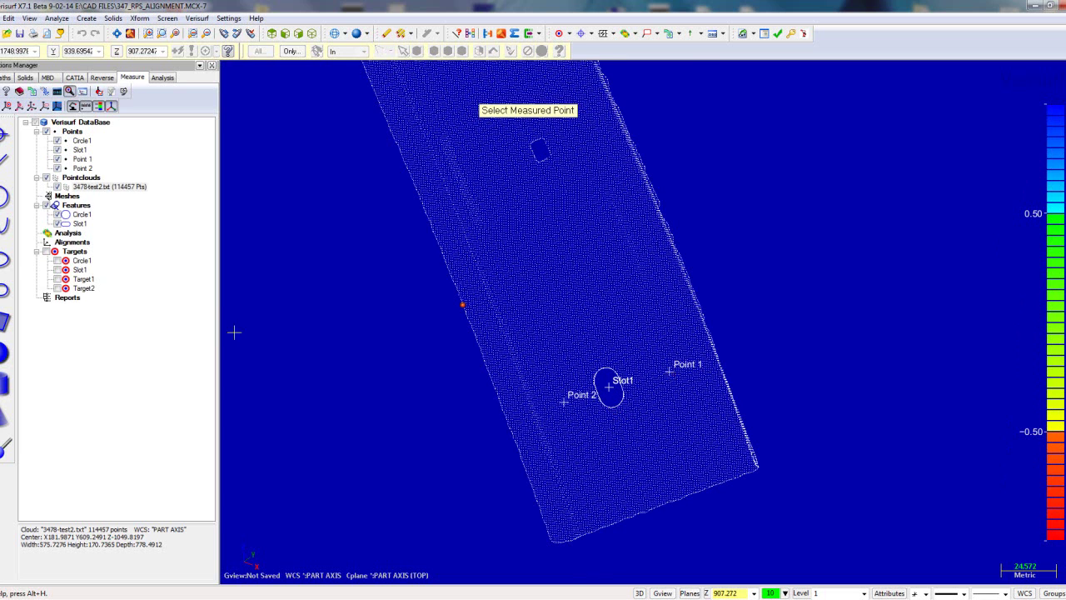
pyautogui.click(83, 280)
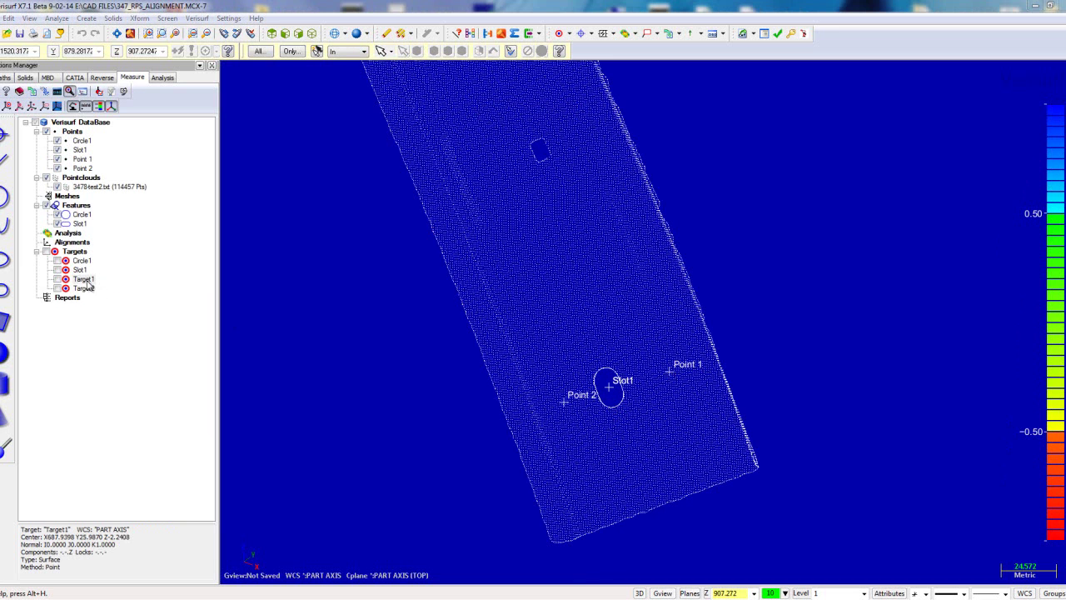
pyautogui.doubleClick(84, 280)
pyautogui.press('Escape')
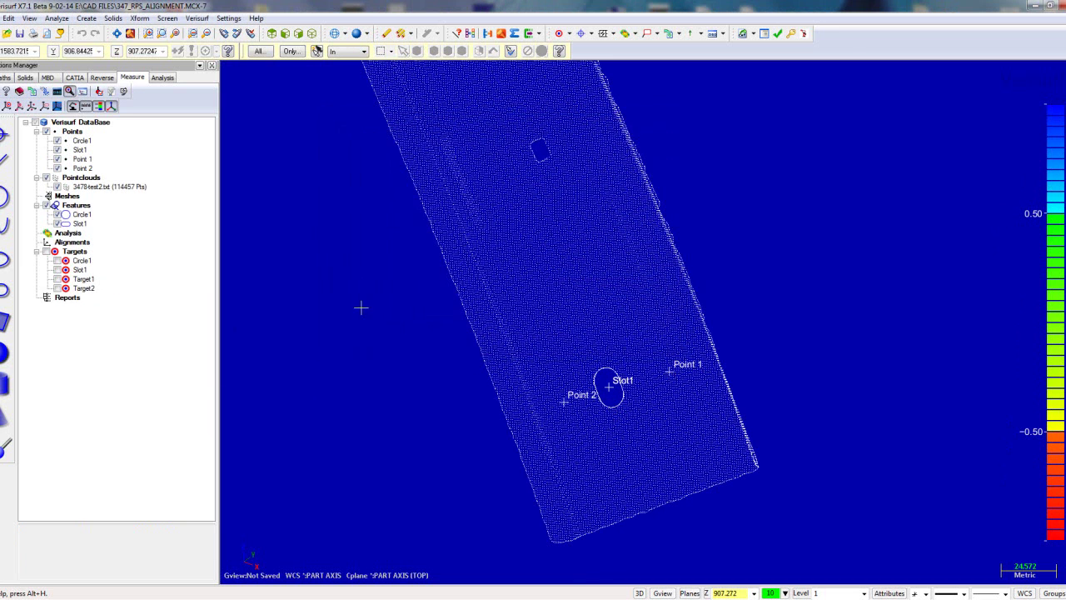
# Rename the first measured point, Point 1, as Target1 so that it matches its surface target
pyautogui.scroll(-3, 393, 477)
pyautogui.scroll(3, 393, 478)
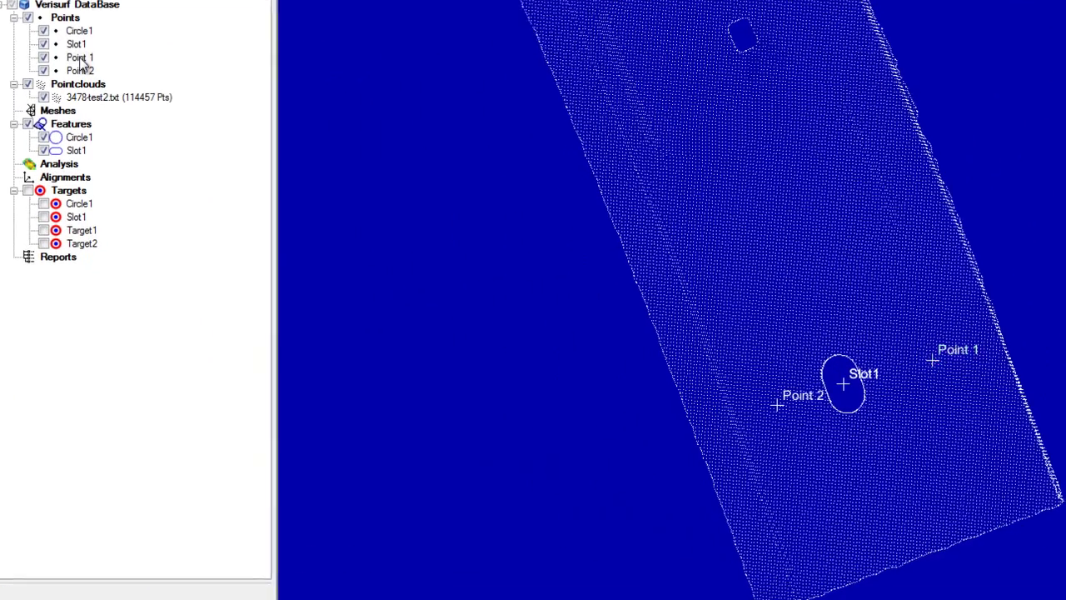
pyautogui.click(83, 159)
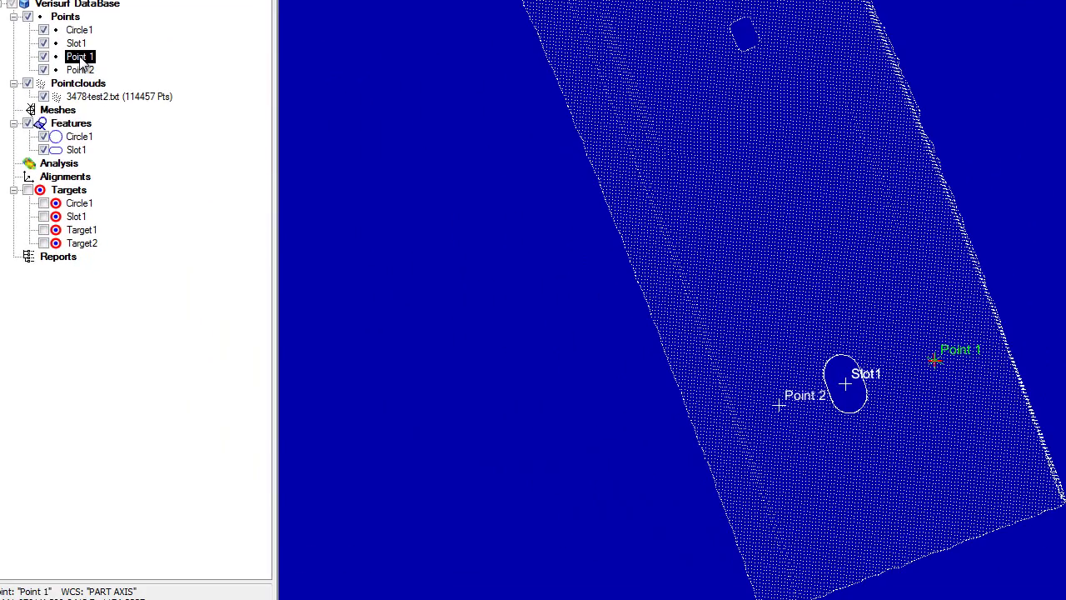
pyautogui.click(81, 56)
pyautogui.write('Target1')
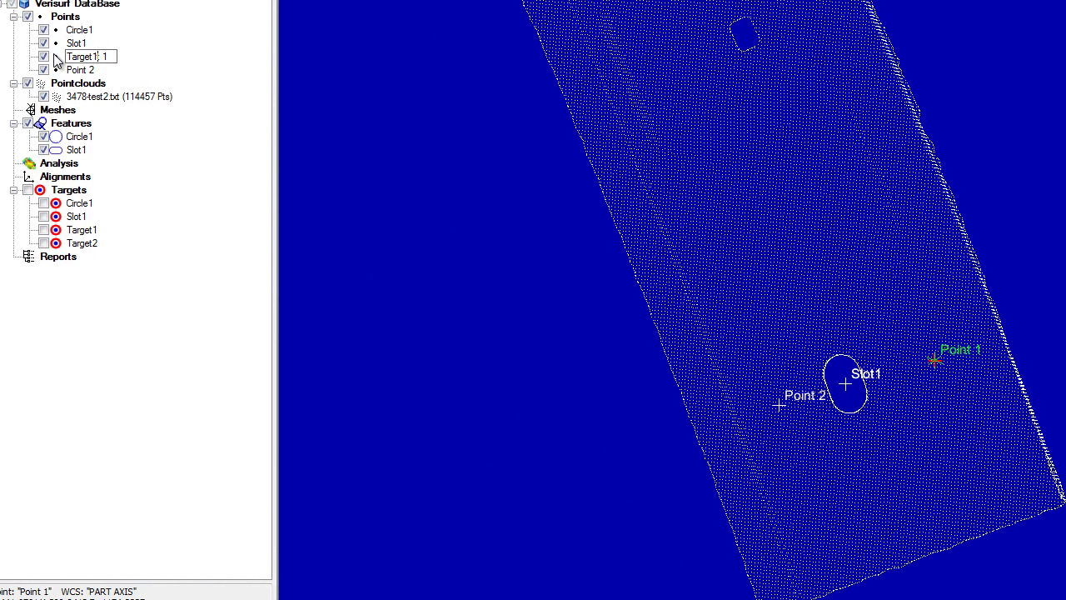
pyautogui.press('Return')
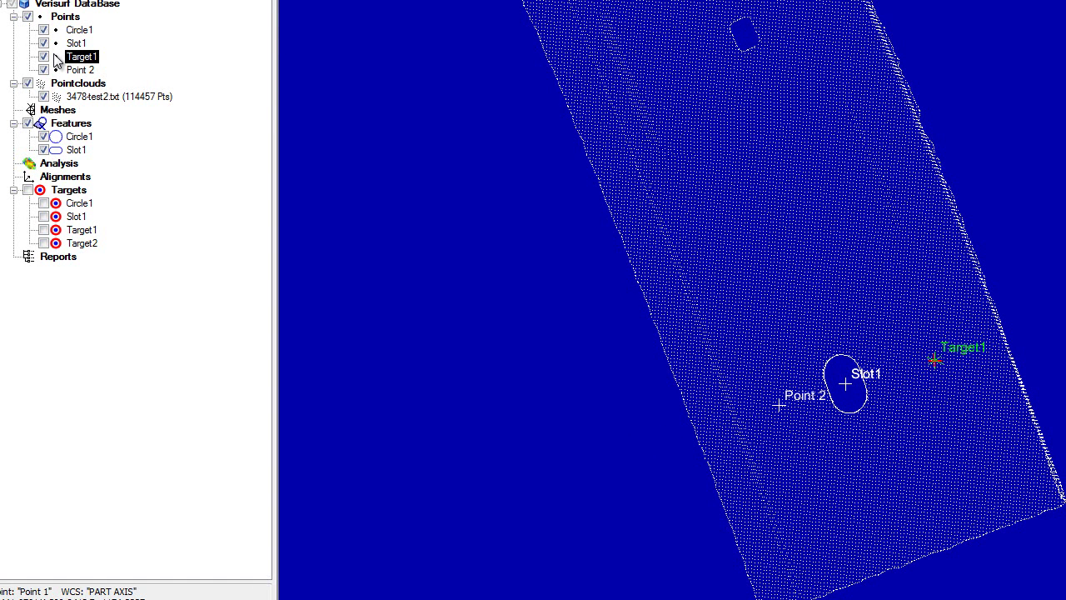
# Rename the second measured point, Point 2, as Target2 so that it matches its surface target
pyautogui.click(80, 74)
pyautogui.doubleClick(80, 74)
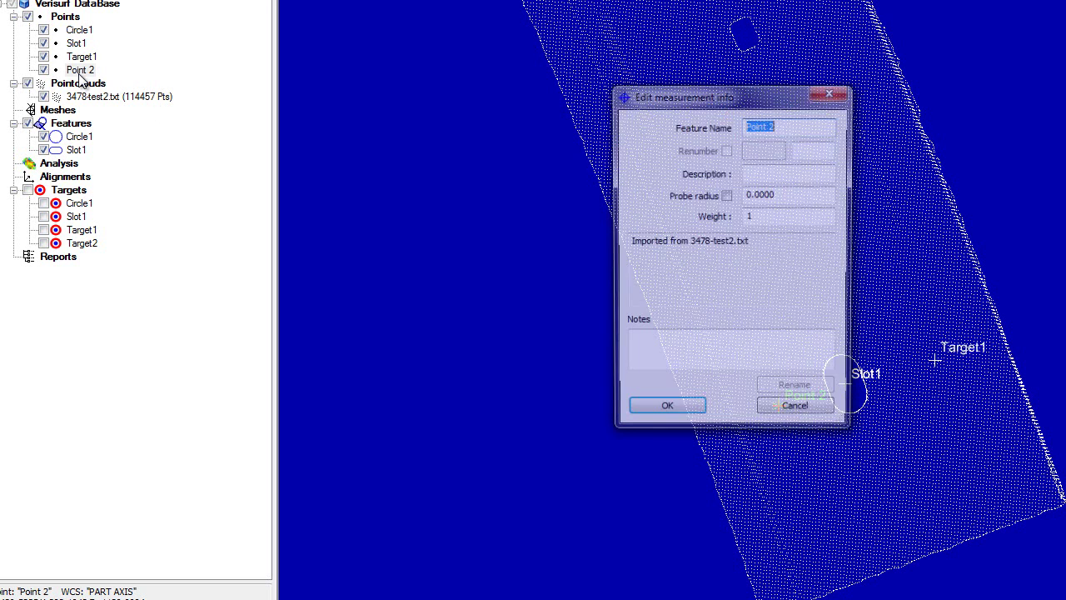
pyautogui.write('T')
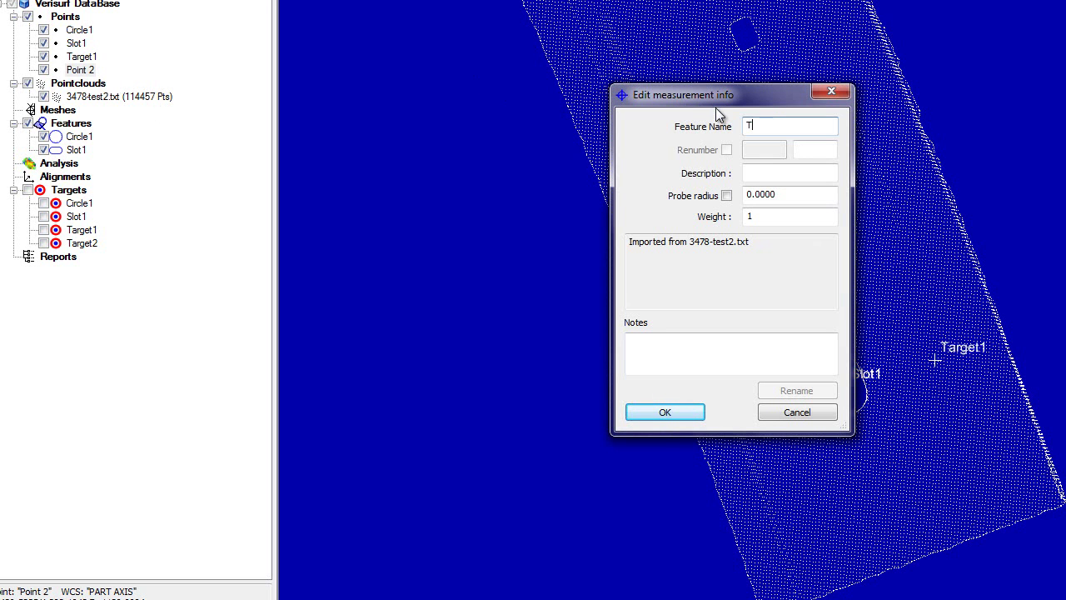
pyautogui.write('arget2')
pyautogui.press('Return')
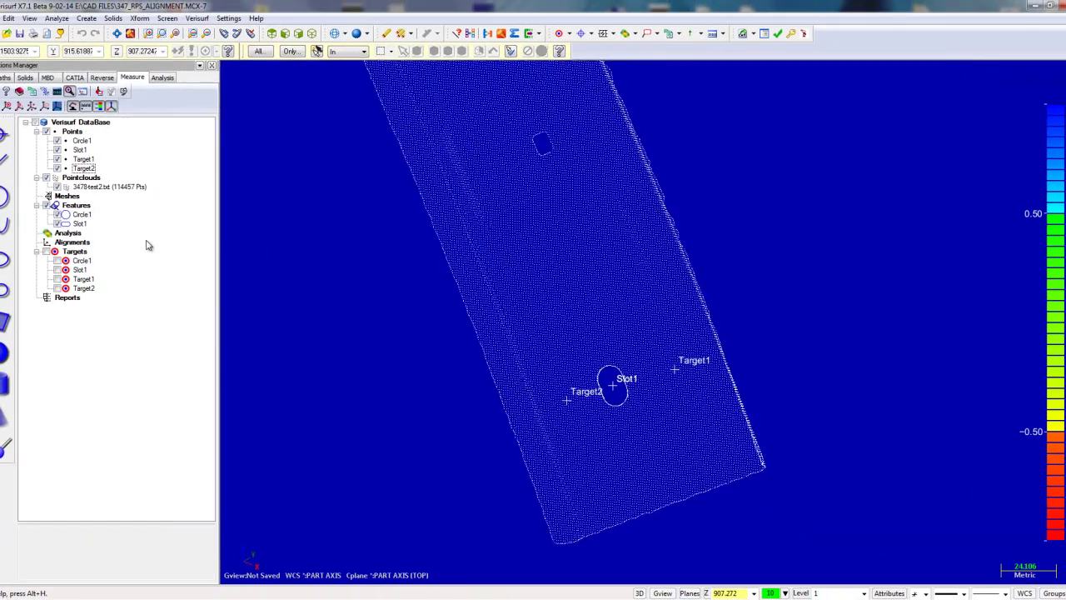
# Run AutoAlign to align the scanned point cloud to the CAD model using the name-matched points and targets, and accept the alignment
pyautogui.scroll(-2, 767, 292)
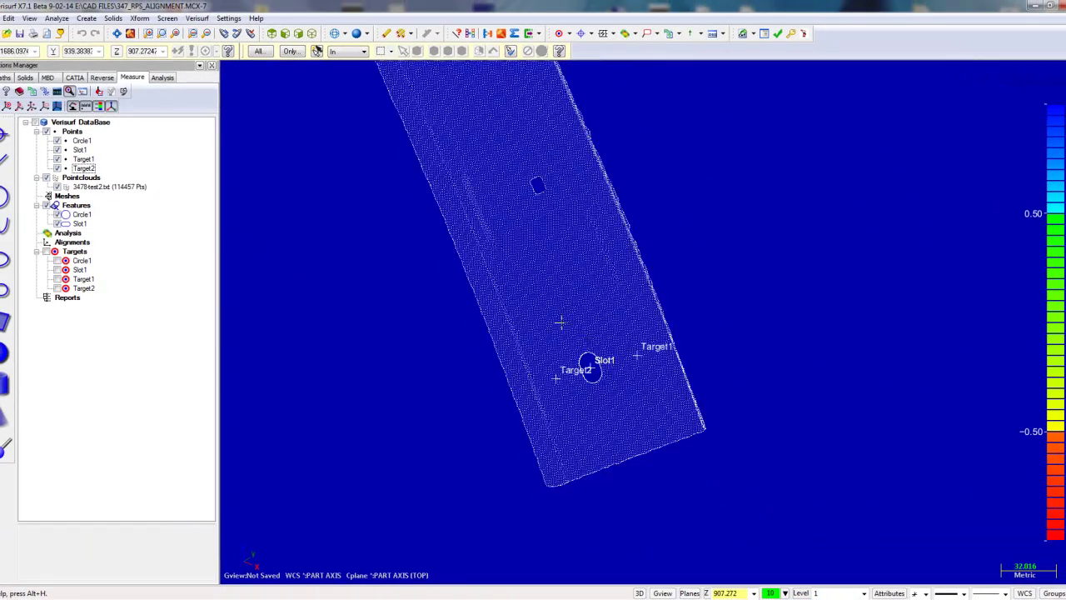
pyautogui.scroll(5, 596, 398)
pyautogui.scroll(-8, 648, 481)
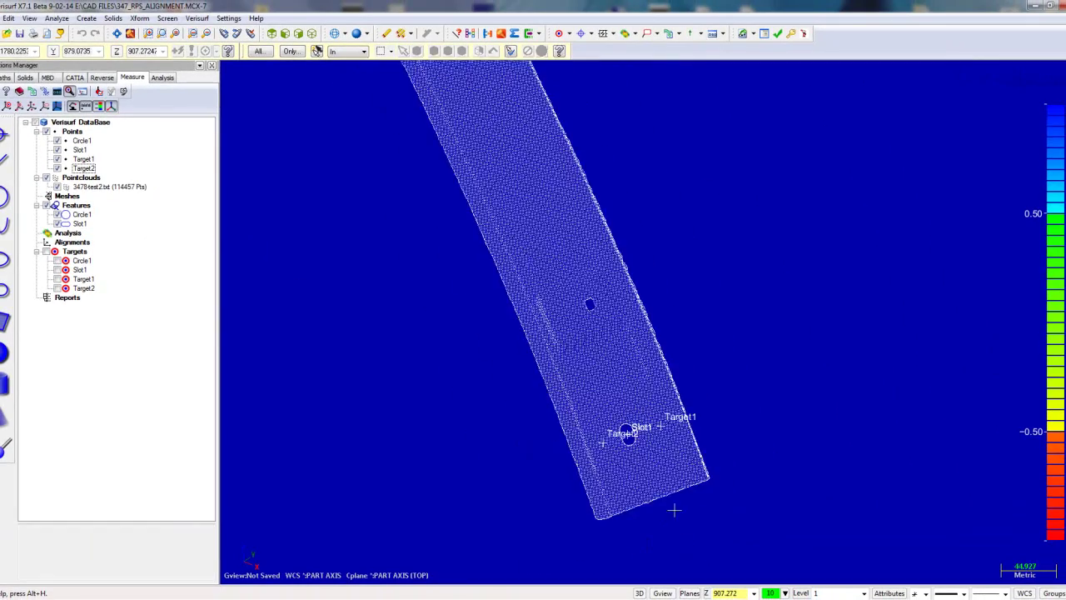
pyautogui.scroll(-6, 703, 382)
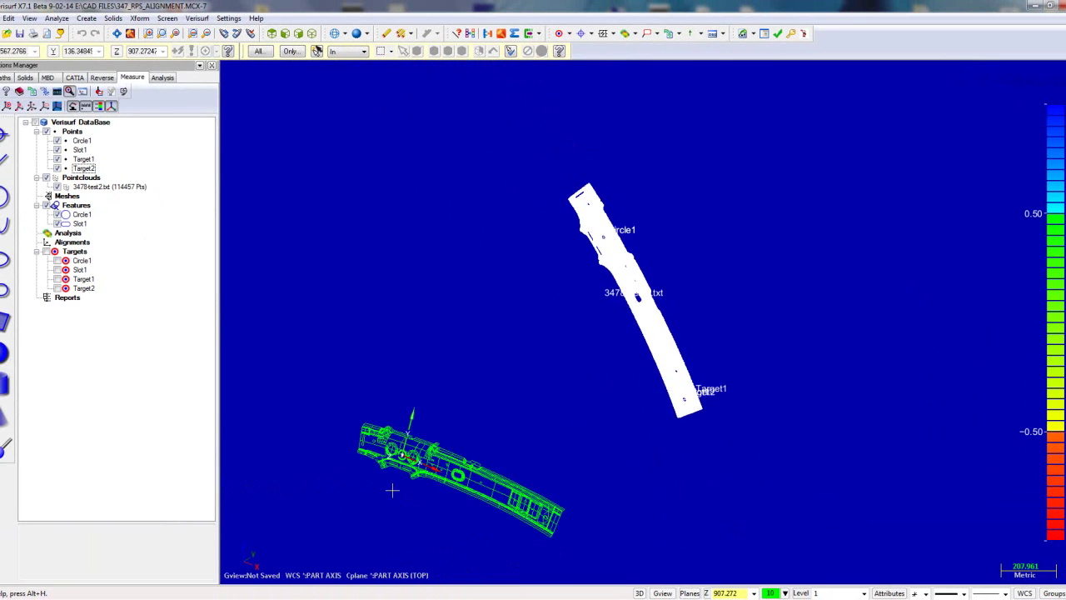
pyautogui.scroll(2, 393, 490)
pyautogui.scroll(1, 447, 490)
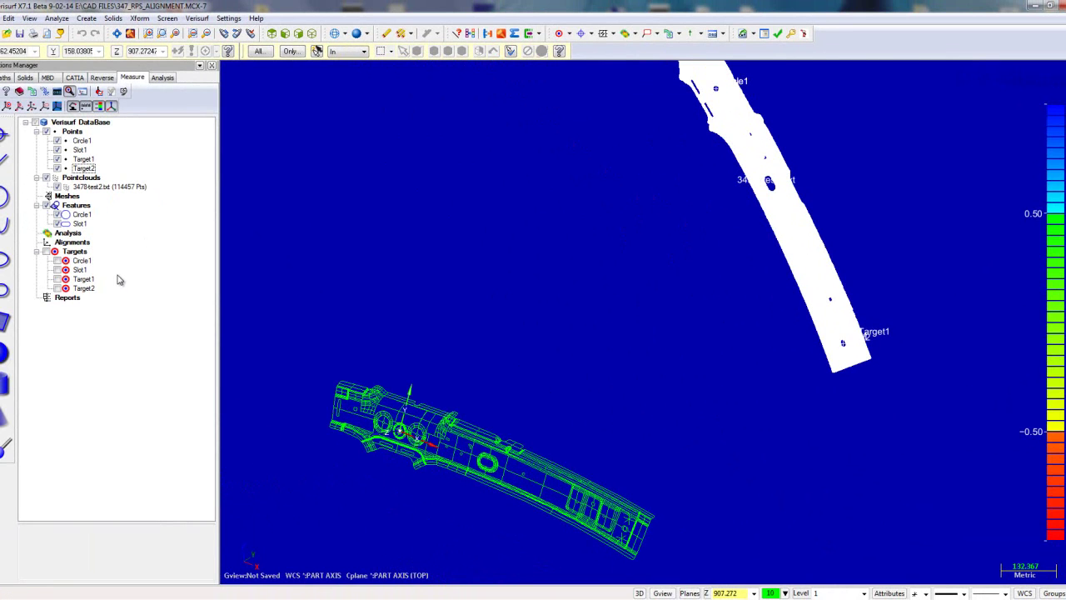
pyautogui.click(93, 187)
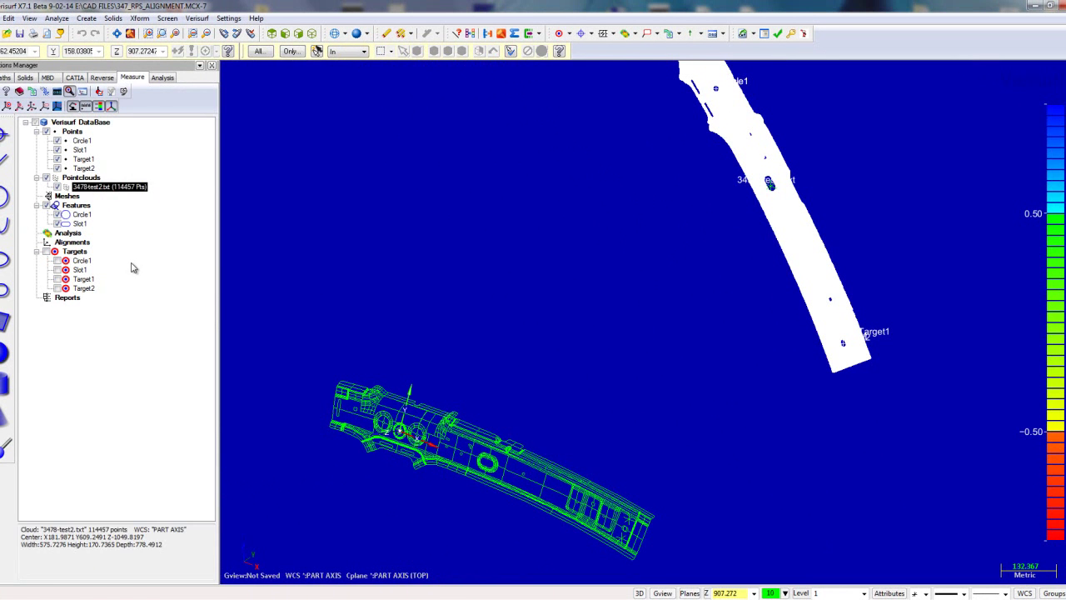
pyautogui.click(171, 78)
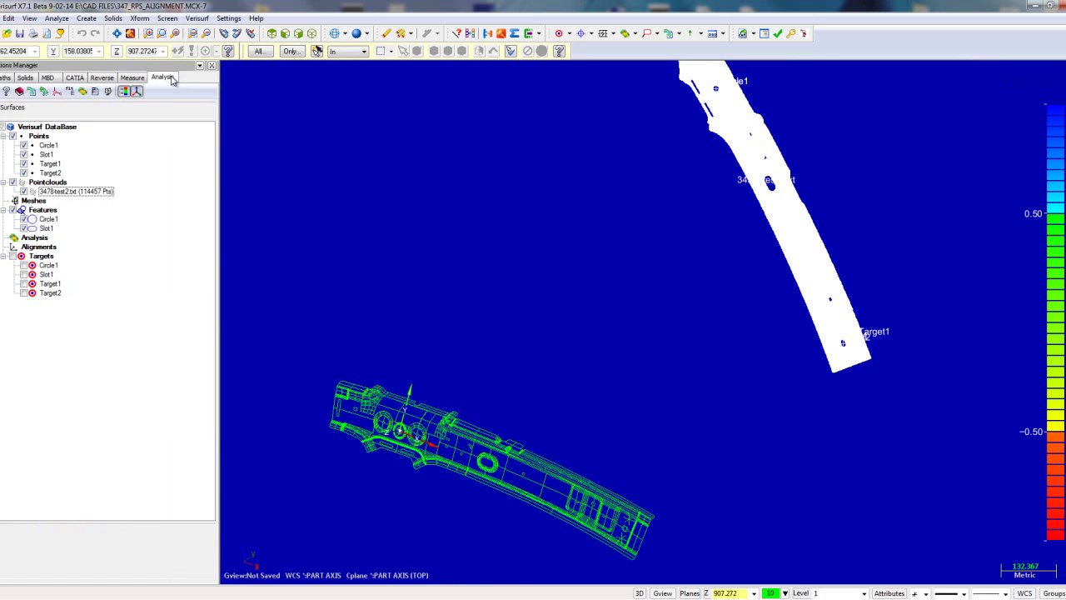
pyautogui.click(57, 92)
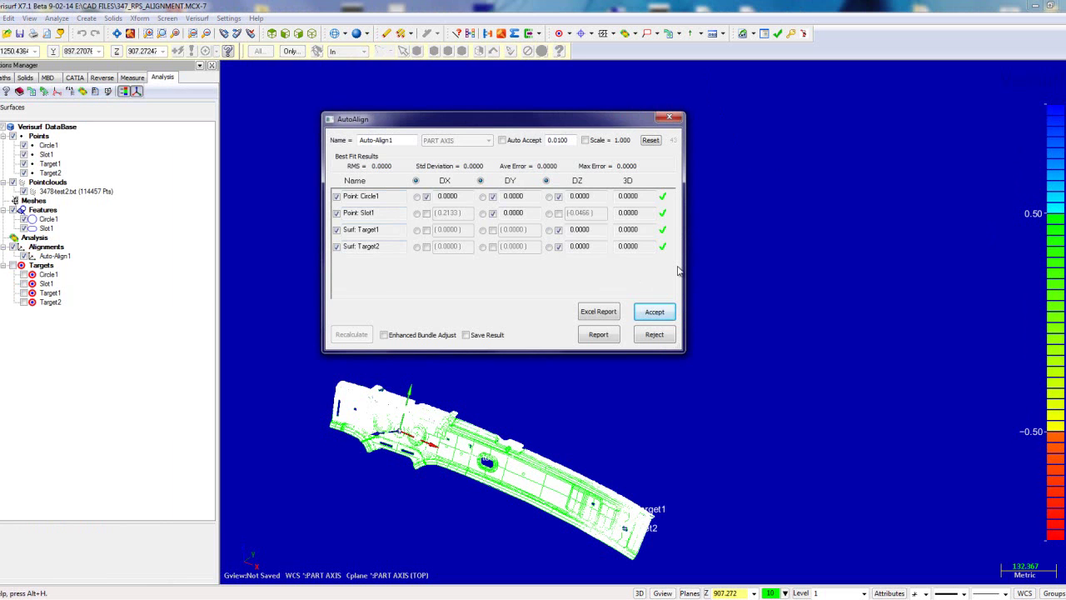
pyautogui.click(655, 312)
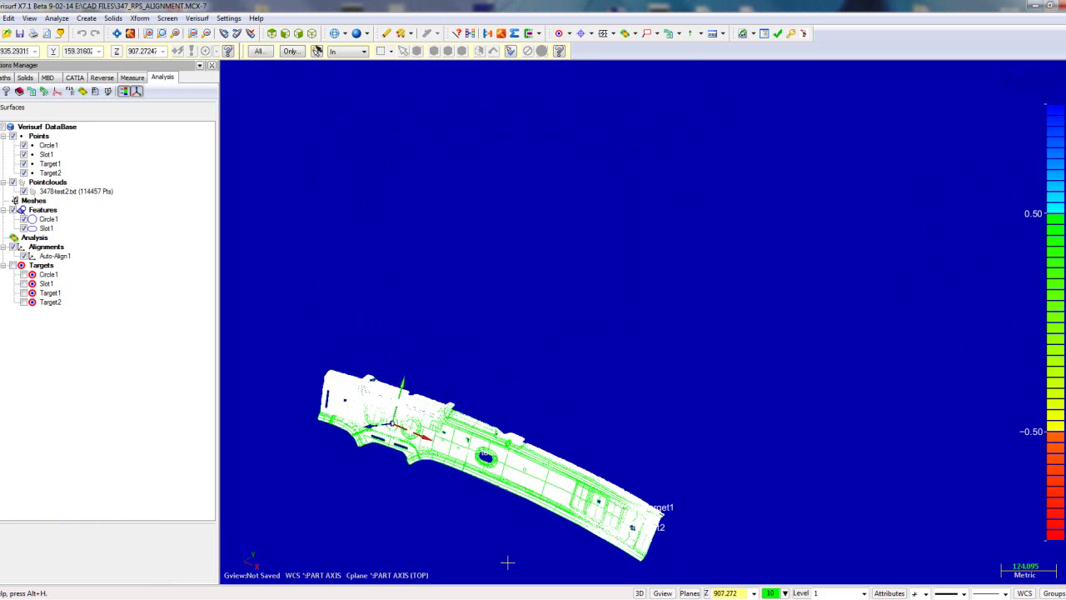
# Delete the 3478-test2.txt point cloud and the fitted Circle1 and Slot1 features from the database
pyautogui.click(71, 193)
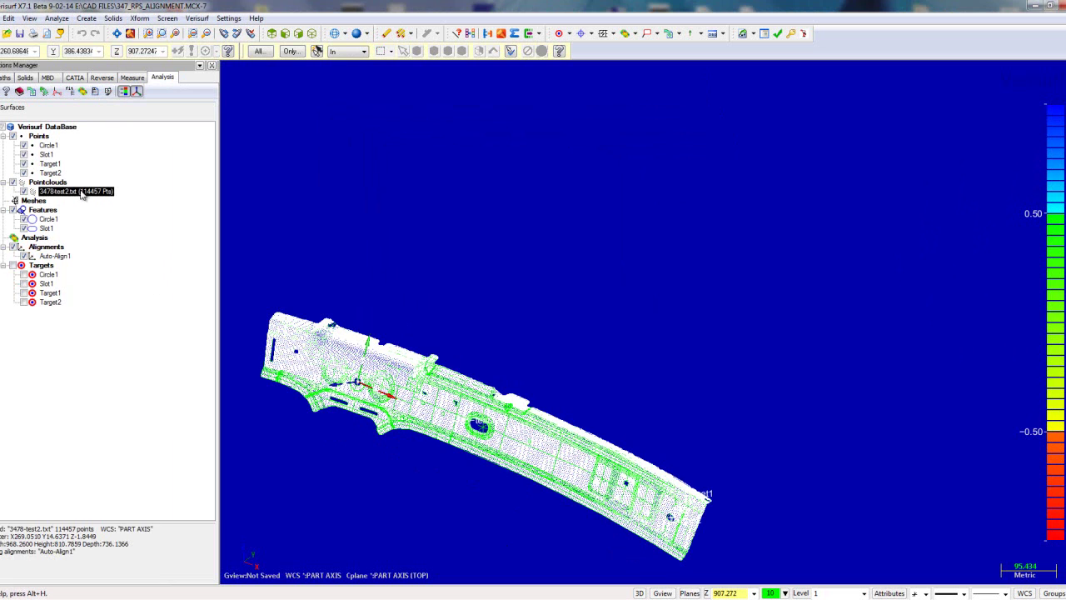
pyautogui.press('Delete')
pyautogui.click(484, 341)
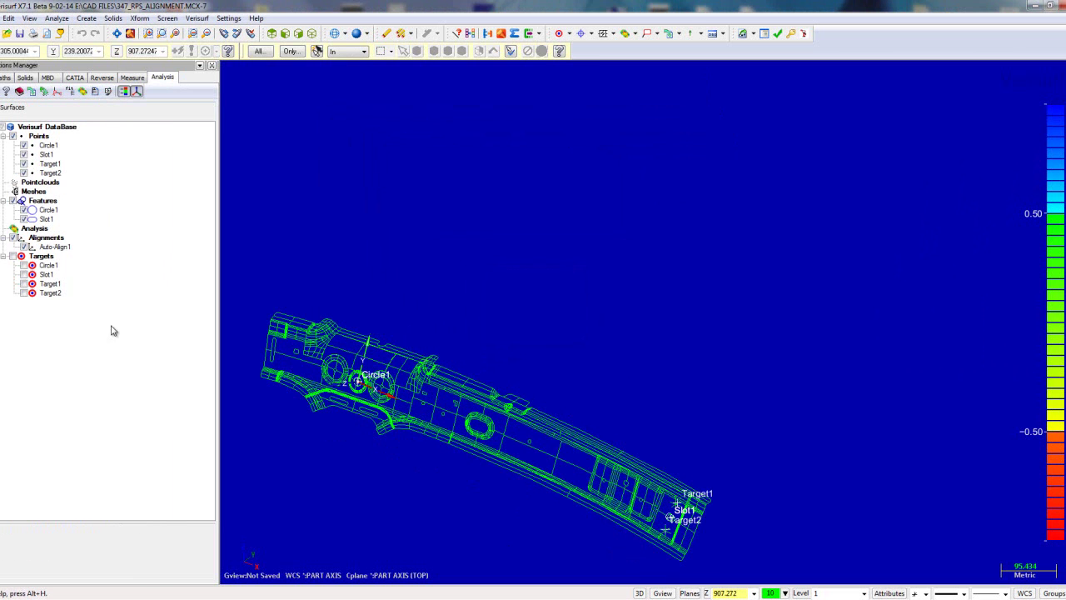
pyautogui.click(44, 201)
pyautogui.press('Delete')
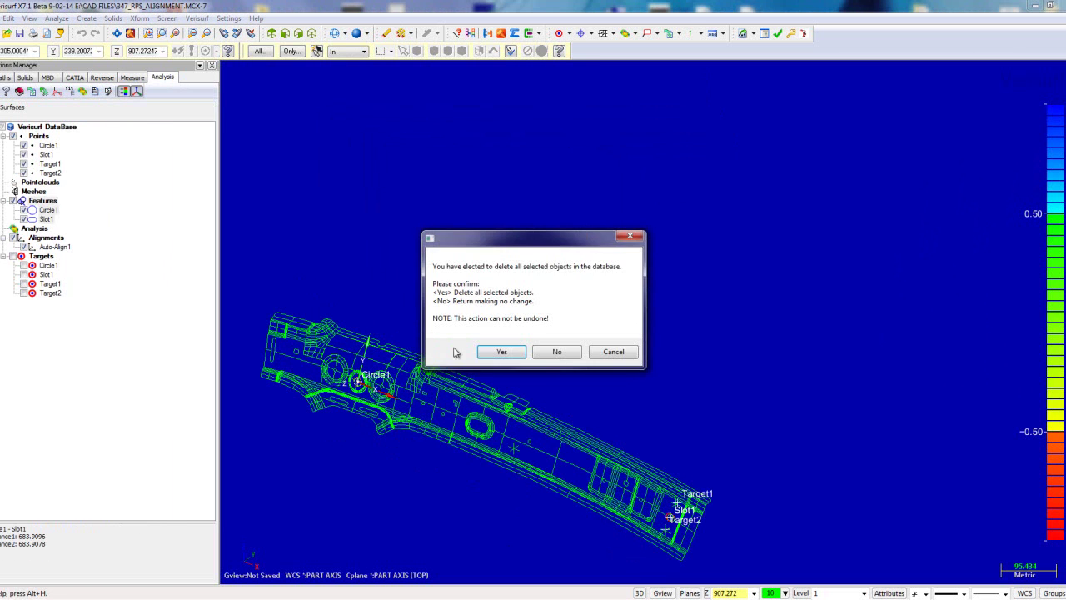
pyautogui.click(500, 352)
# Delete the NEW VIEW [8], NEW VIEW [9] and PART AXIS views in the View Manager and make TOP the current WCS
pyautogui.scroll(5, 486, 361)
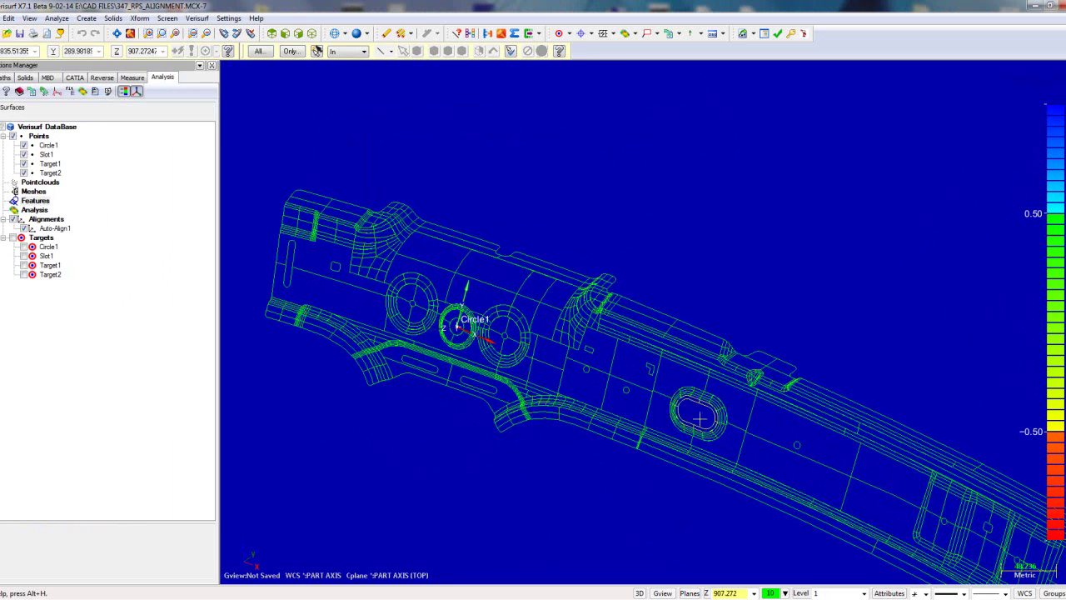
pyautogui.scroll(-4, 637, 405)
pyautogui.scroll(2, 716, 533)
pyautogui.scroll(1, 862, 590)
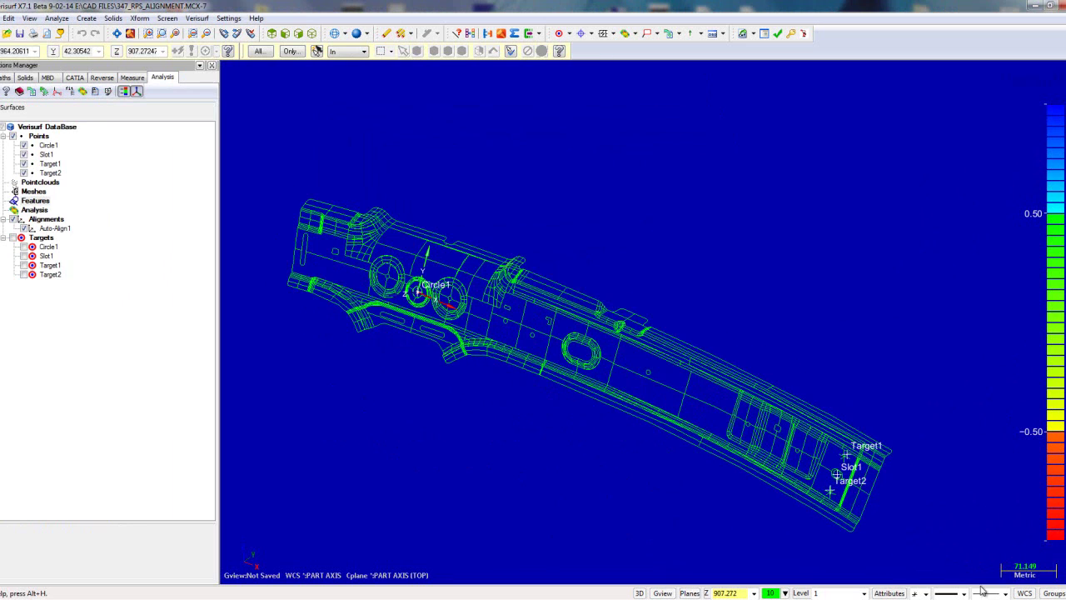
pyautogui.click(1026, 593)
pyautogui.click(990, 538)
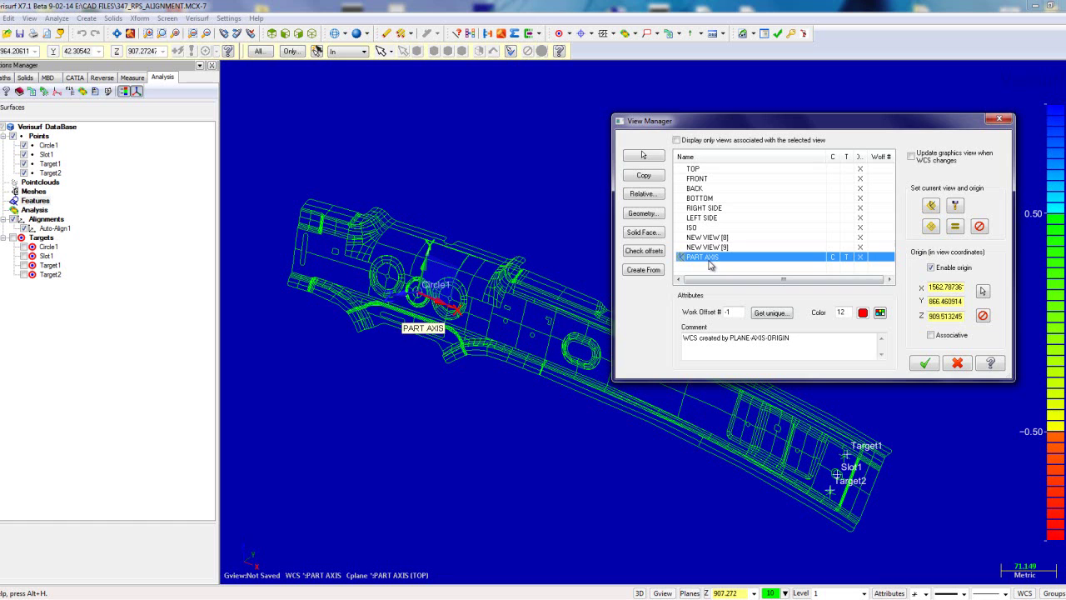
pyautogui.click(715, 238)
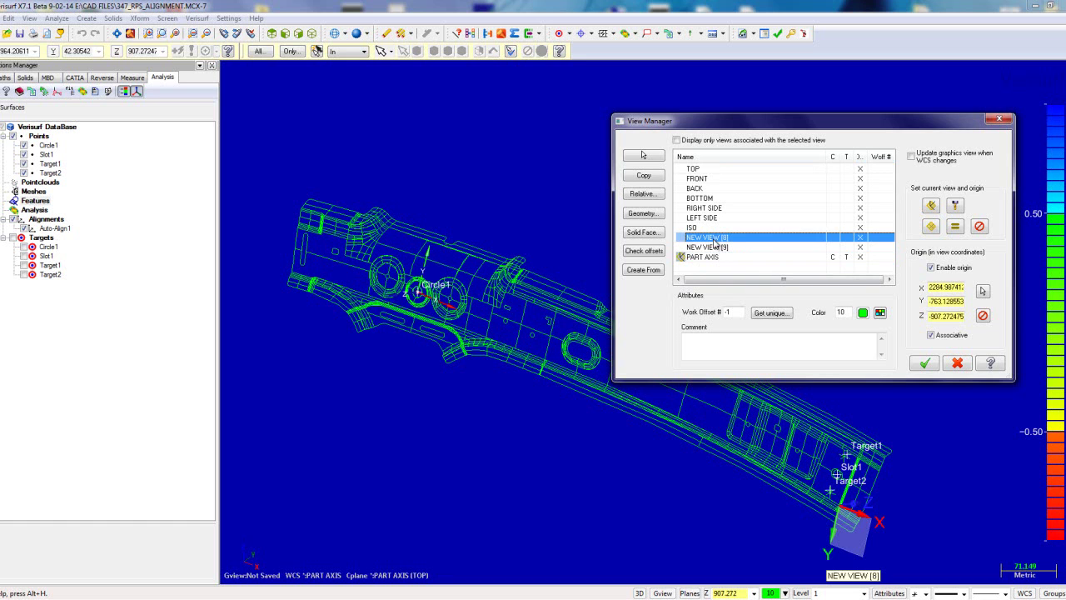
pyautogui.press('Delete')
pyautogui.press('Delete')
pyautogui.press('Delete')
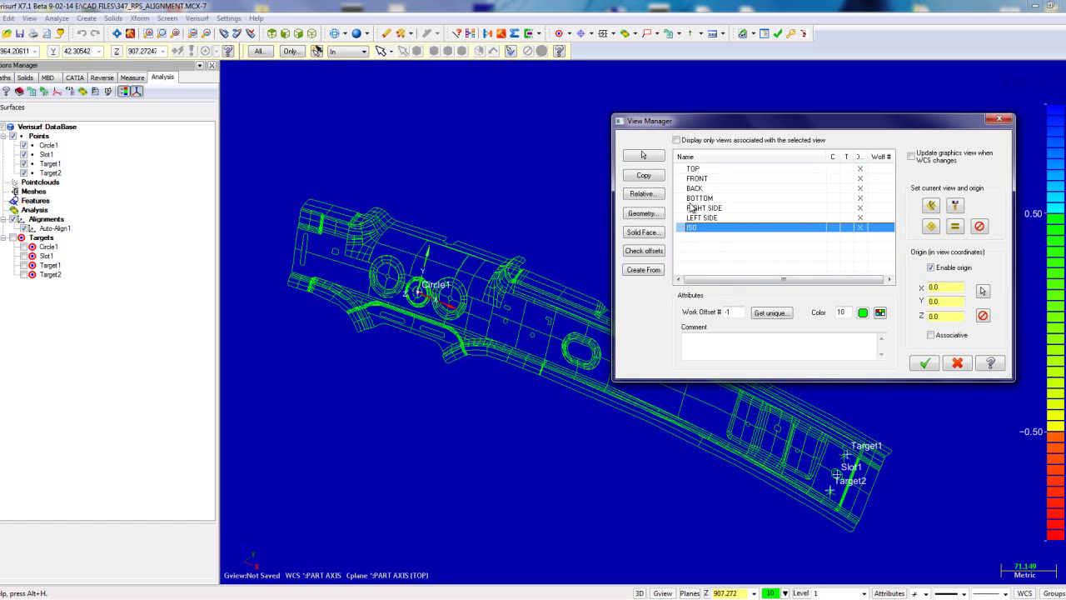
pyautogui.click(683, 171)
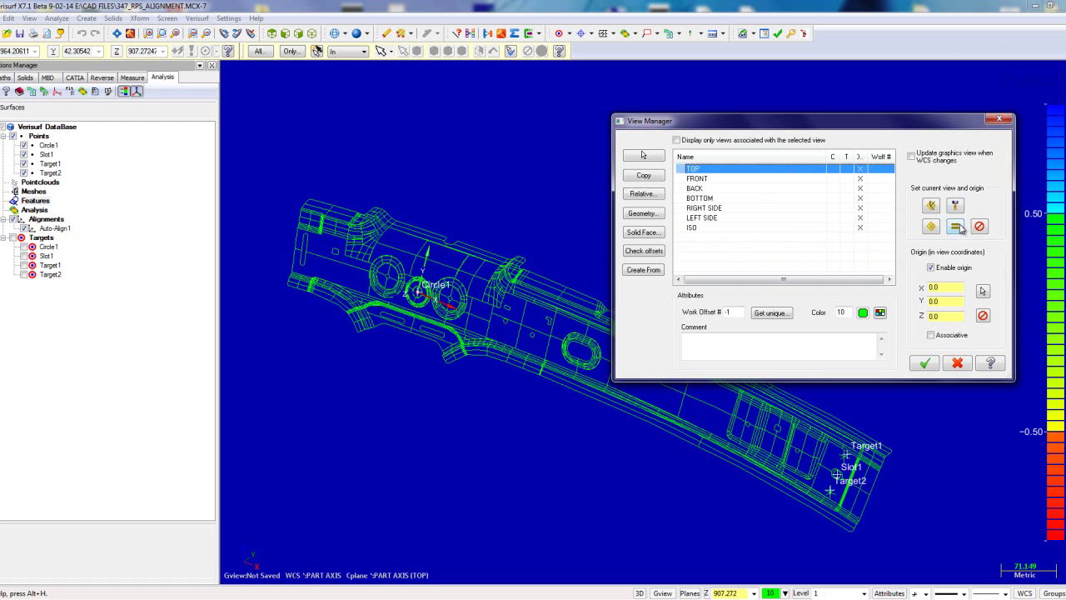
pyautogui.click(925, 364)
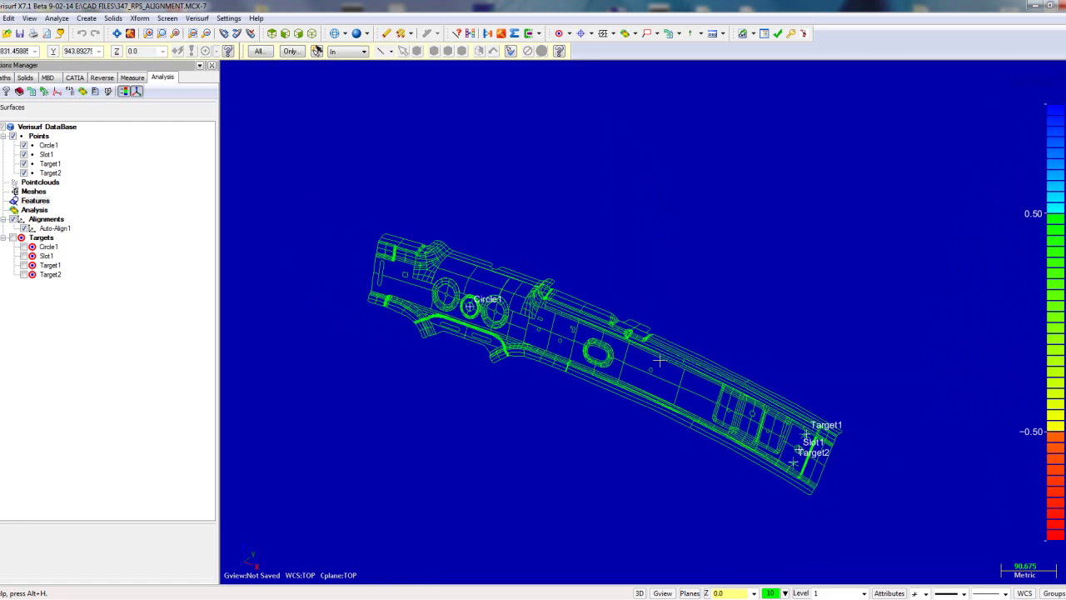
# Display the CAD model and its points in the right side view, fitted to the screen
pyautogui.click(299, 35)
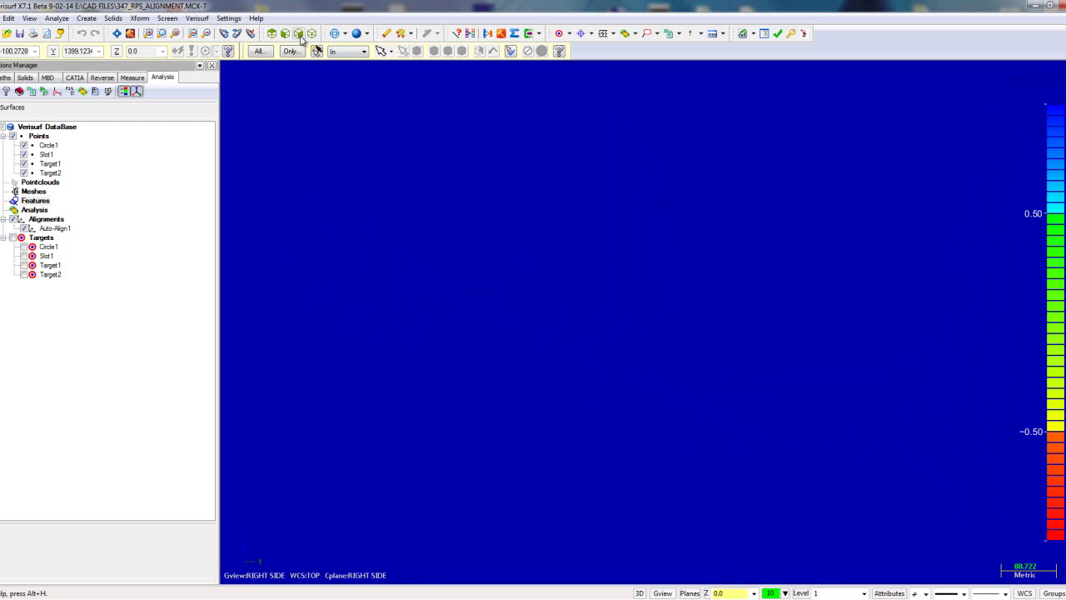
pyautogui.hotkey('alt', 'F1')
pyautogui.scroll(-1, 588, 288)
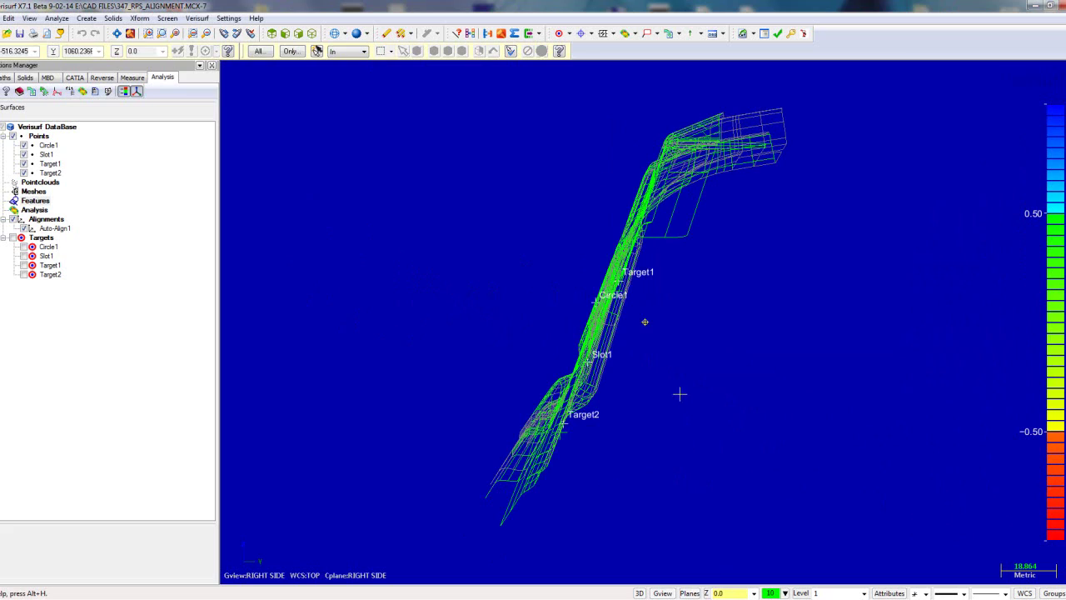
# Start Create WCS by Plane-Axis-Origin and pick the flat surface around Slot1 for the Z direction
pyautogui.moveTo(679, 393)
pyautogui.mouseDown(button='middle')
pyautogui.moveTo(938, 366)
pyautogui.moveTo(688, 390)
pyautogui.mouseUp(button='middle')
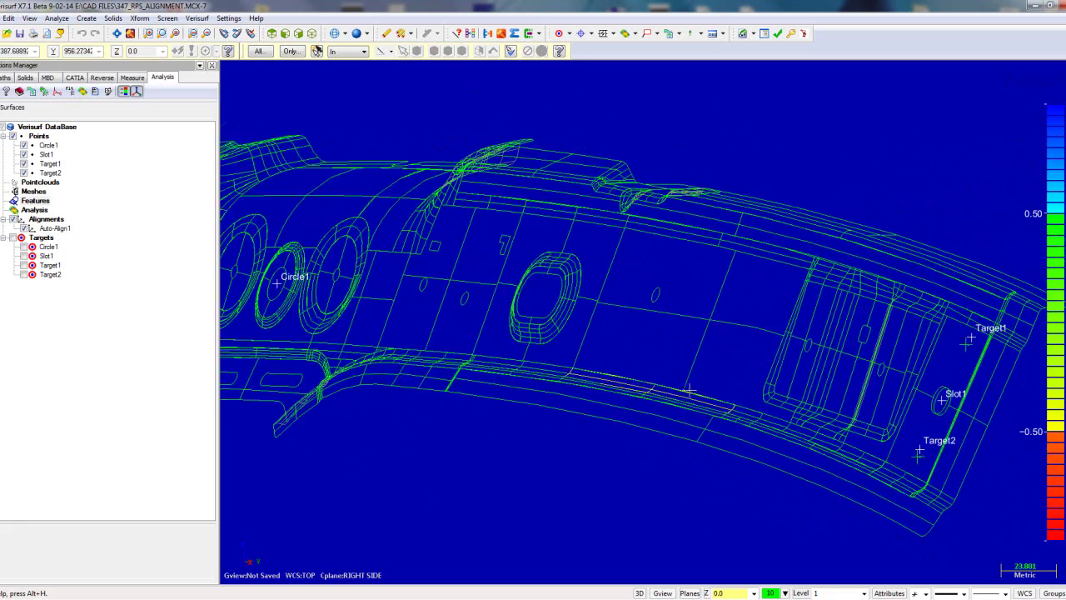
pyautogui.scroll(-3, 689, 389)
pyautogui.scroll(-1, 583, 360)
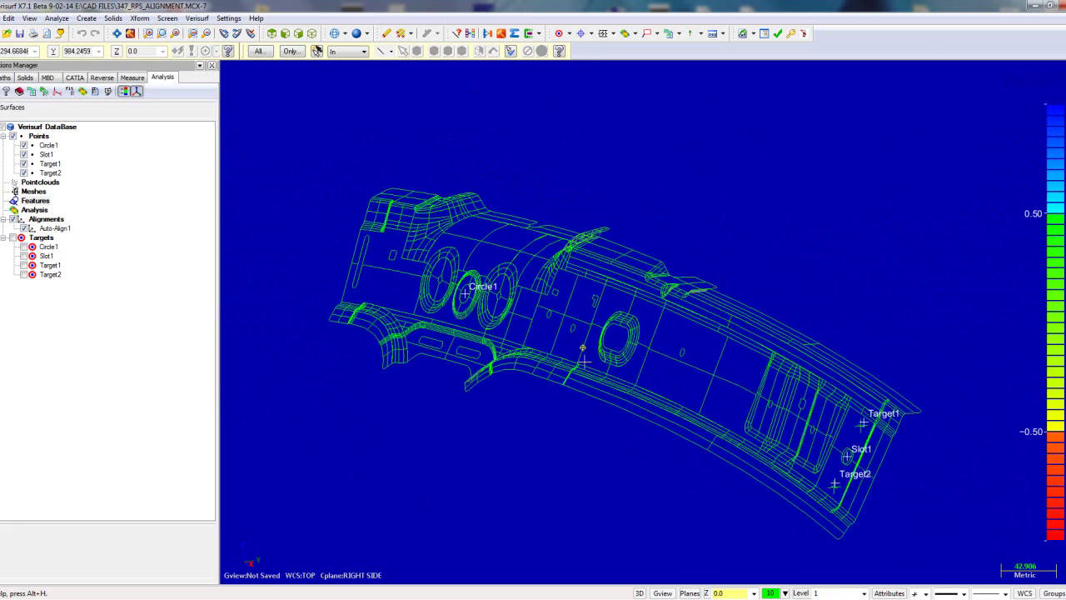
pyautogui.scroll(-2, 583, 360)
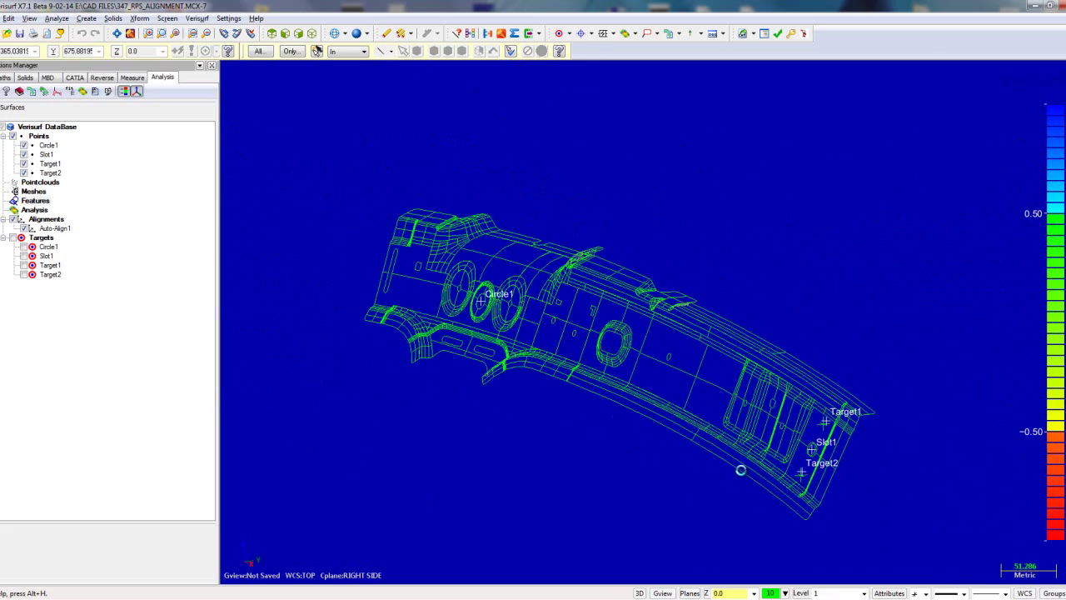
pyautogui.scroll(-1, 740, 471)
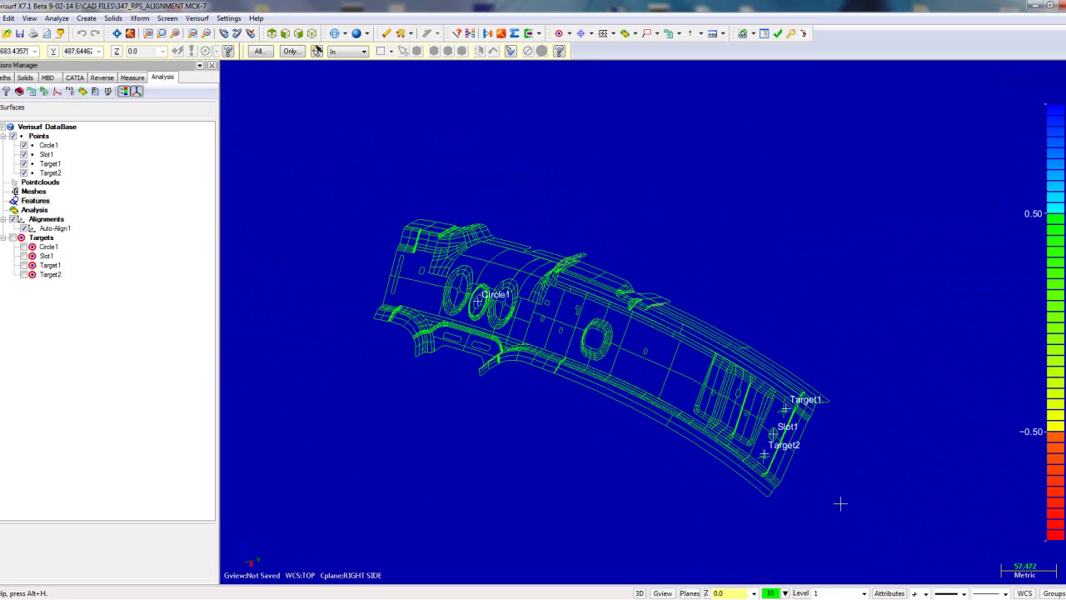
pyautogui.scroll(1, 841, 503)
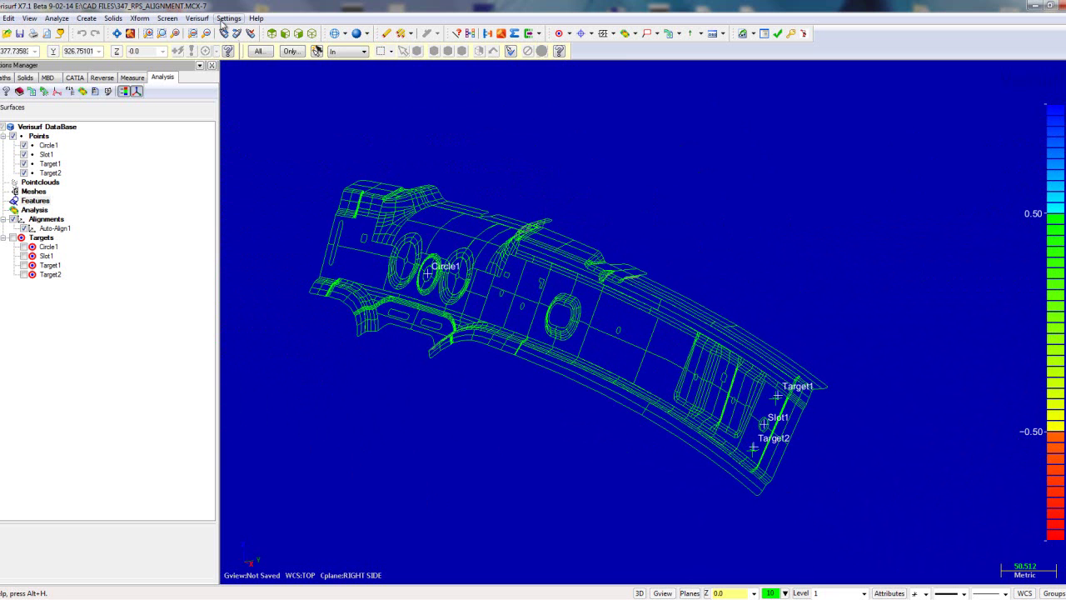
pyautogui.click(196, 17)
pyautogui.moveTo(237, 129)
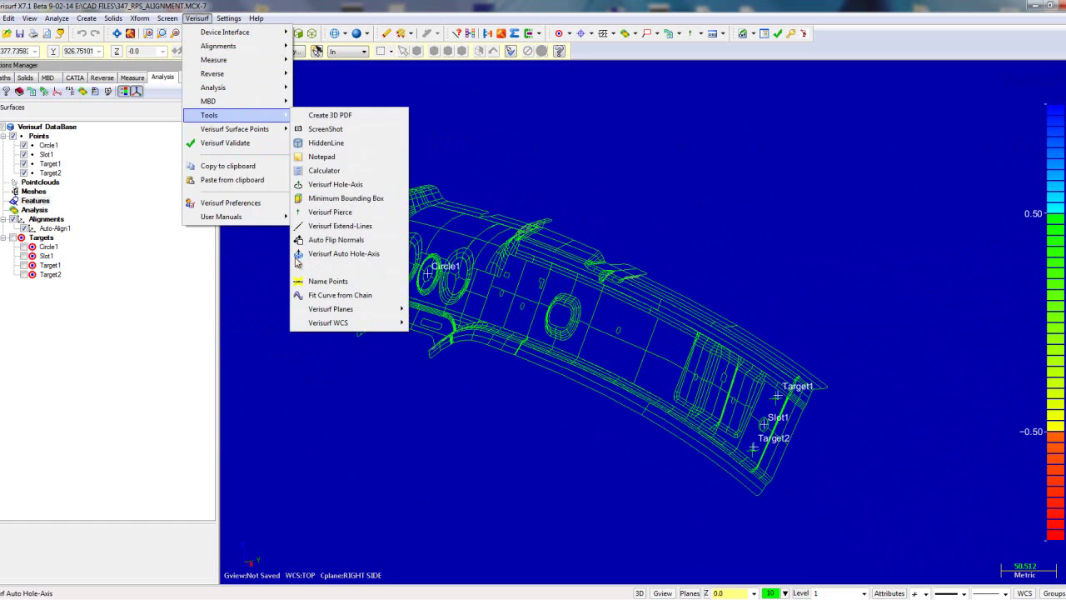
pyautogui.moveTo(302, 323)
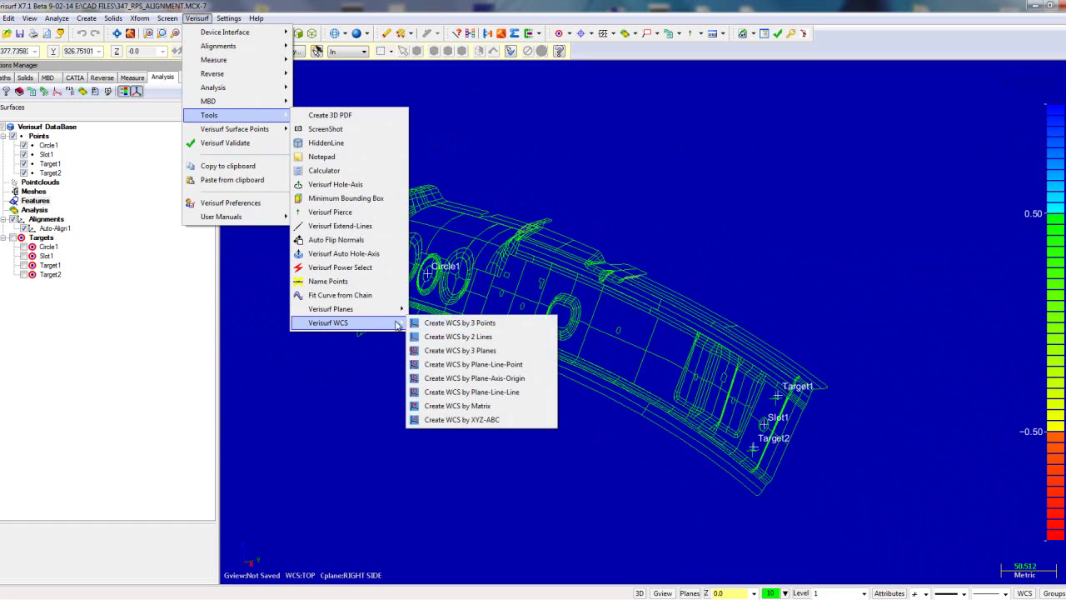
pyautogui.click(480, 380)
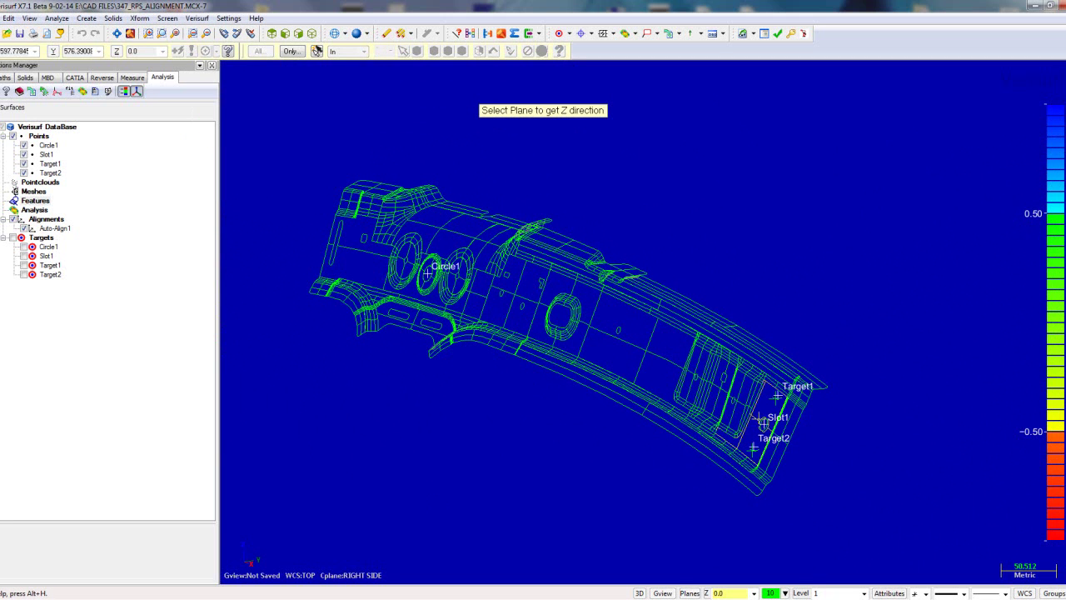
pyautogui.click(758, 419)
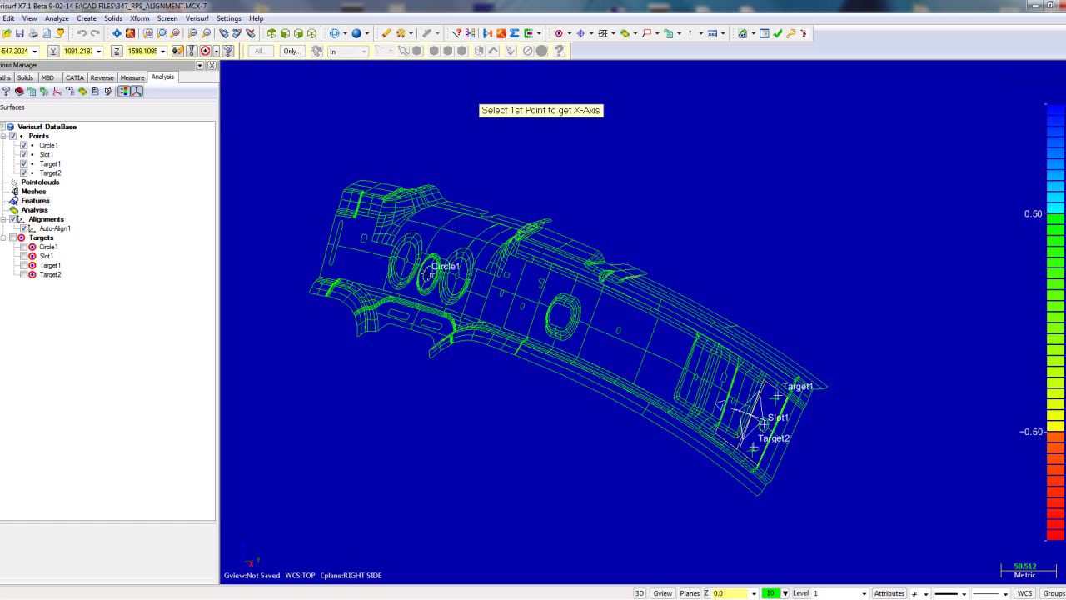
# Define the new WCS's X axis from Circle1 to Slot1 and place its origin at Circle1
pyautogui.click(428, 272)
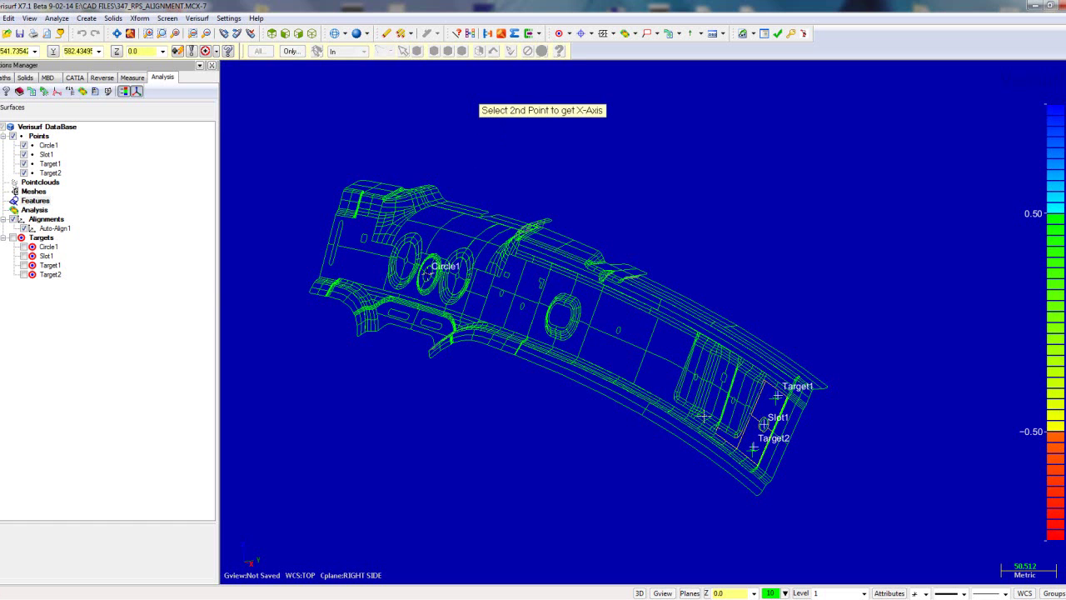
pyautogui.click(758, 420)
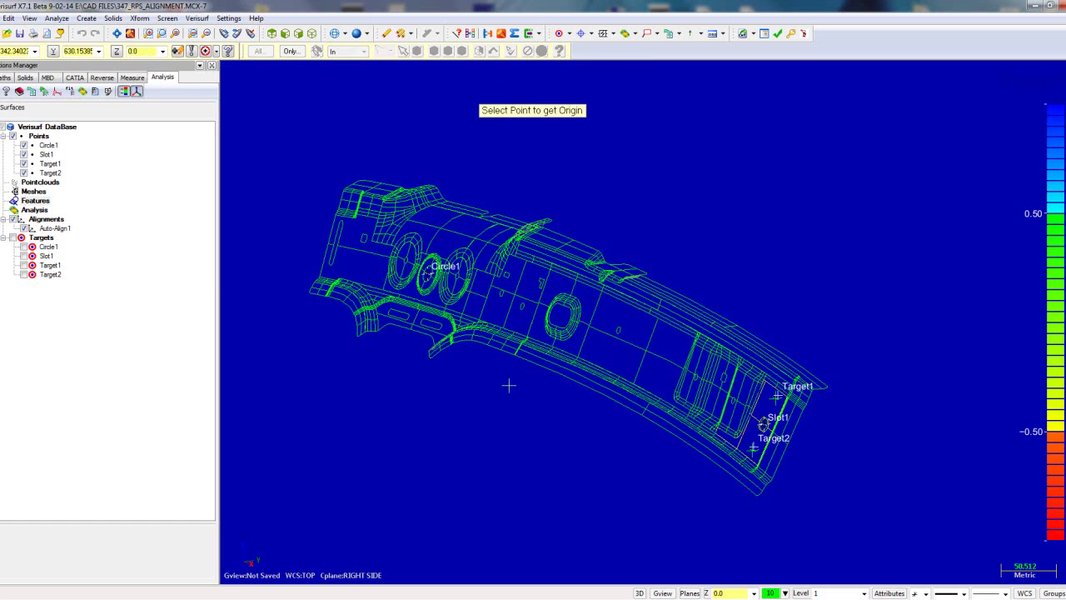
pyautogui.click(427, 272)
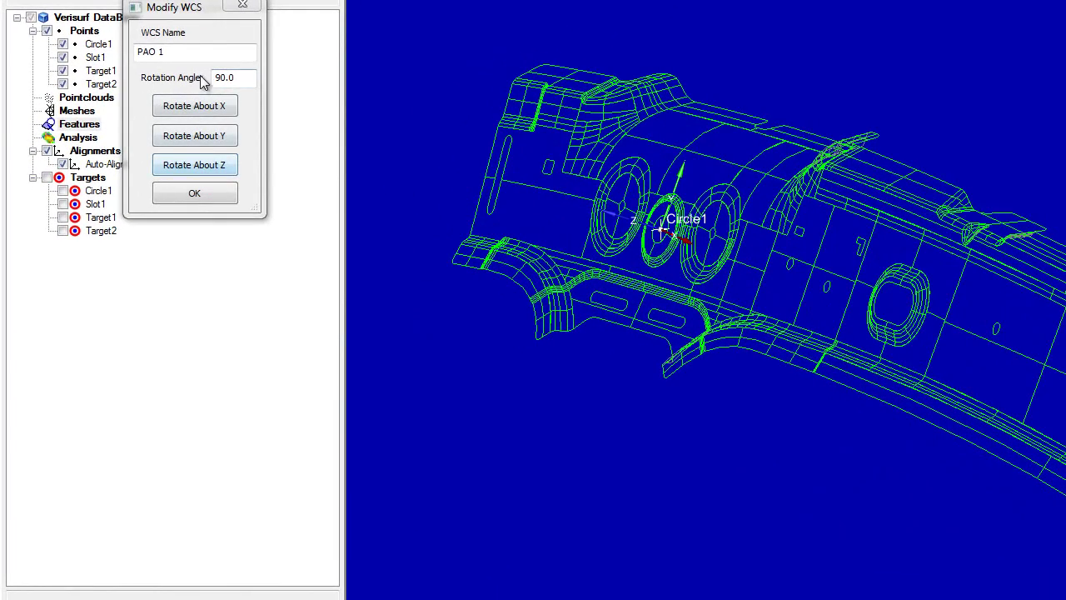
# Name the new coordinate system Part Axis
pyautogui.moveTo(117, 147); pyautogui.dragTo(74, 146)
pyautogui.moveTo(131, 54); pyautogui.dragTo(54, 55)
pyautogui.write('Part Ax')
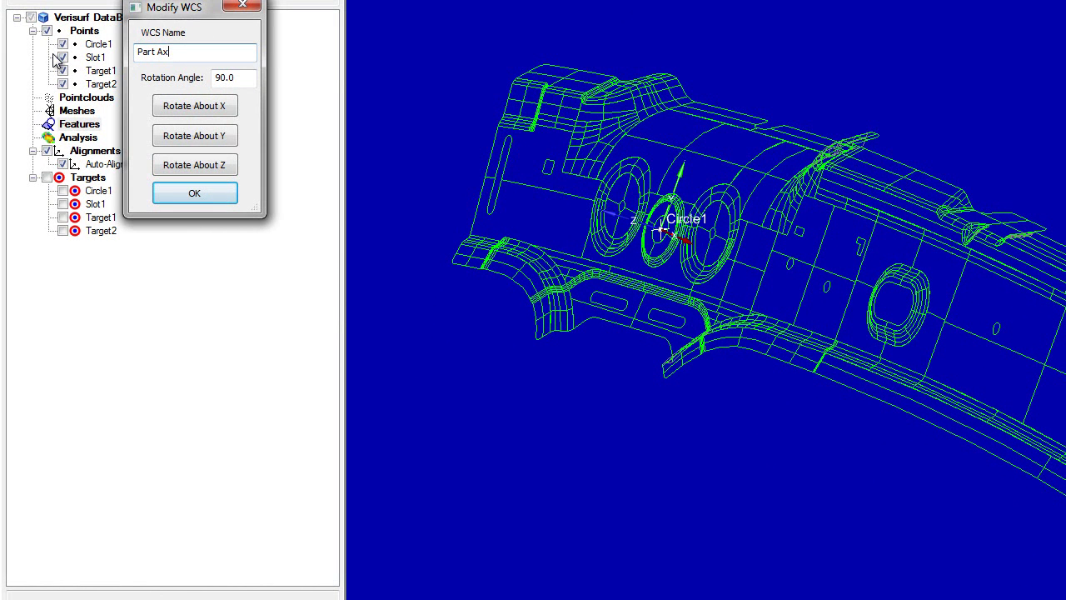
pyautogui.write('is')
pyautogui.press('Tab')
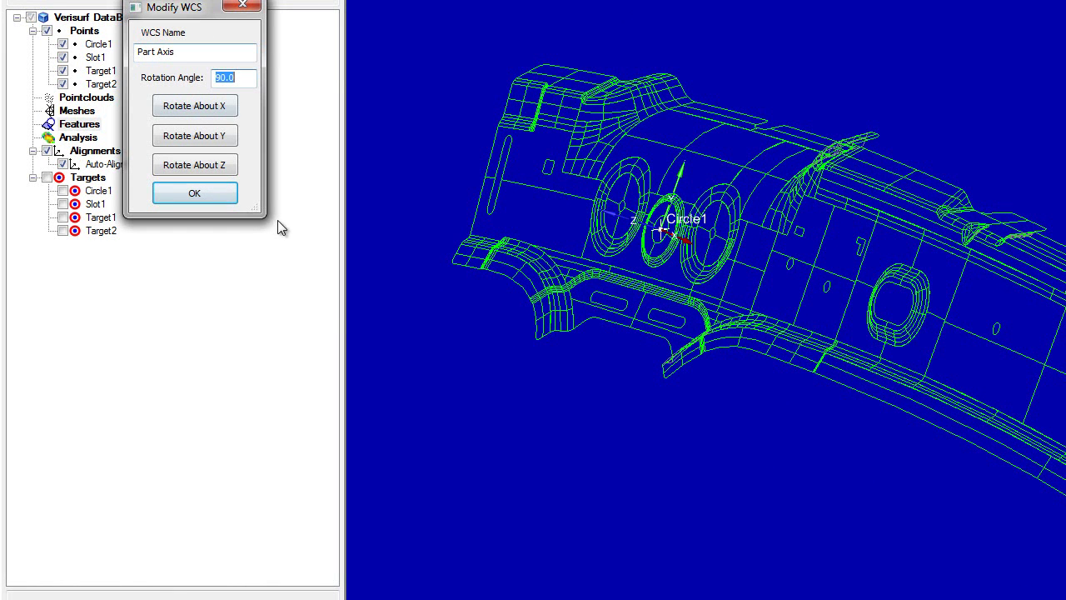
# Try rotating the coordinate system about X by 90 degrees and accept the WCS
pyautogui.click(216, 113)
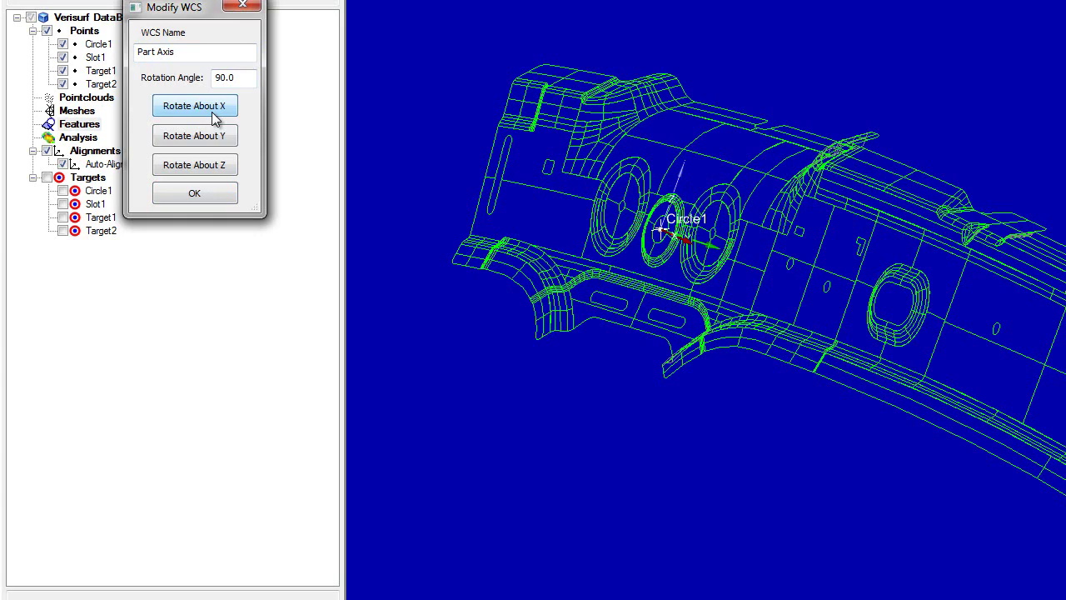
pyautogui.click(216, 121)
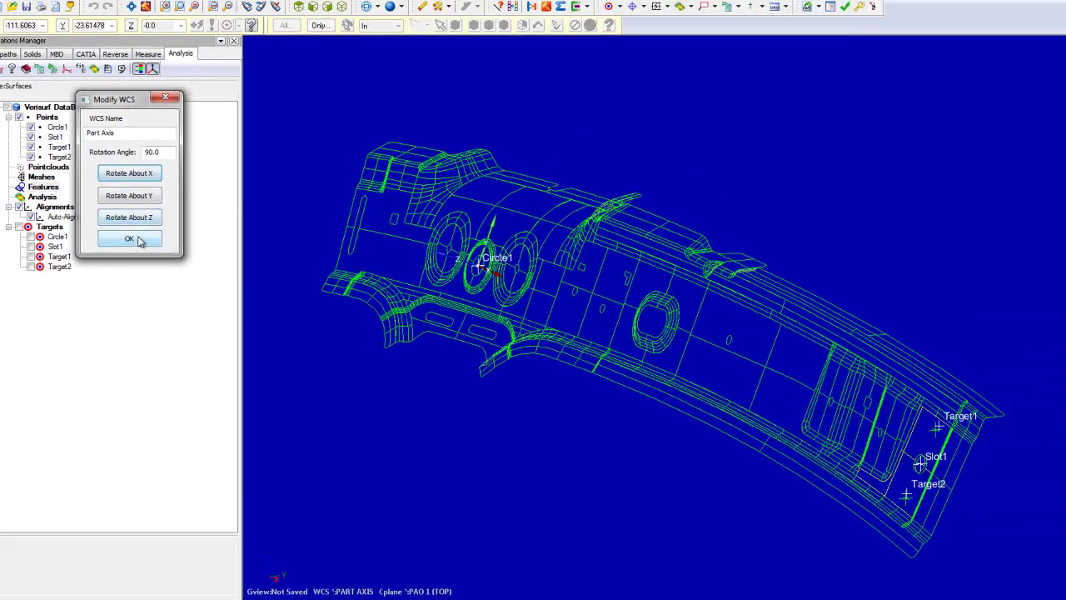
pyautogui.click(123, 250)
# Show the coordinate axes to compare the part's WCS with the original origin, and hide them again
pyautogui.scroll(-1, 450, 414)
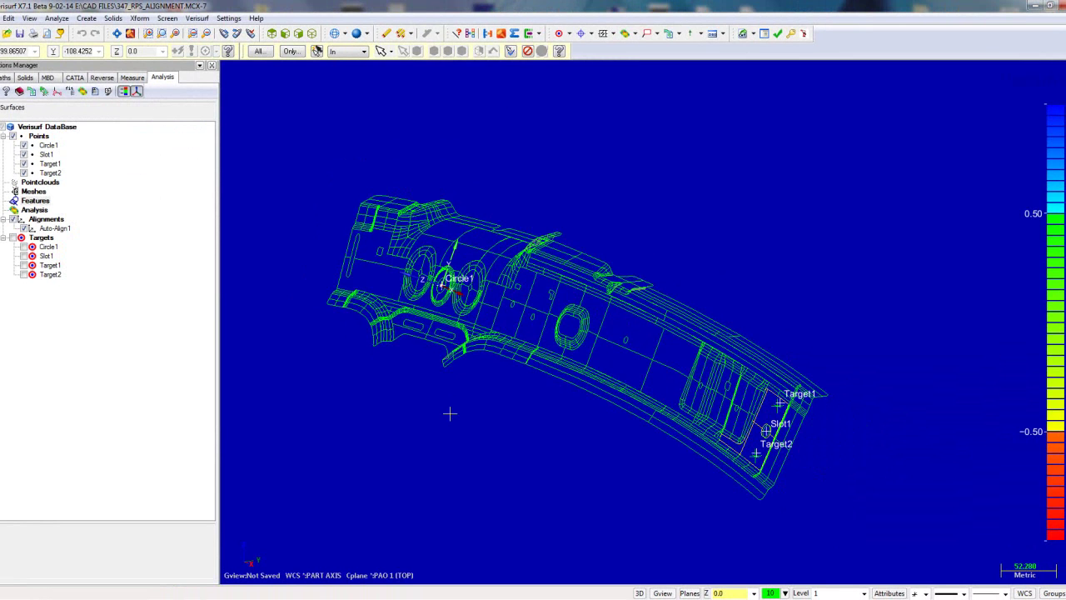
pyautogui.scroll(-6, 449, 413)
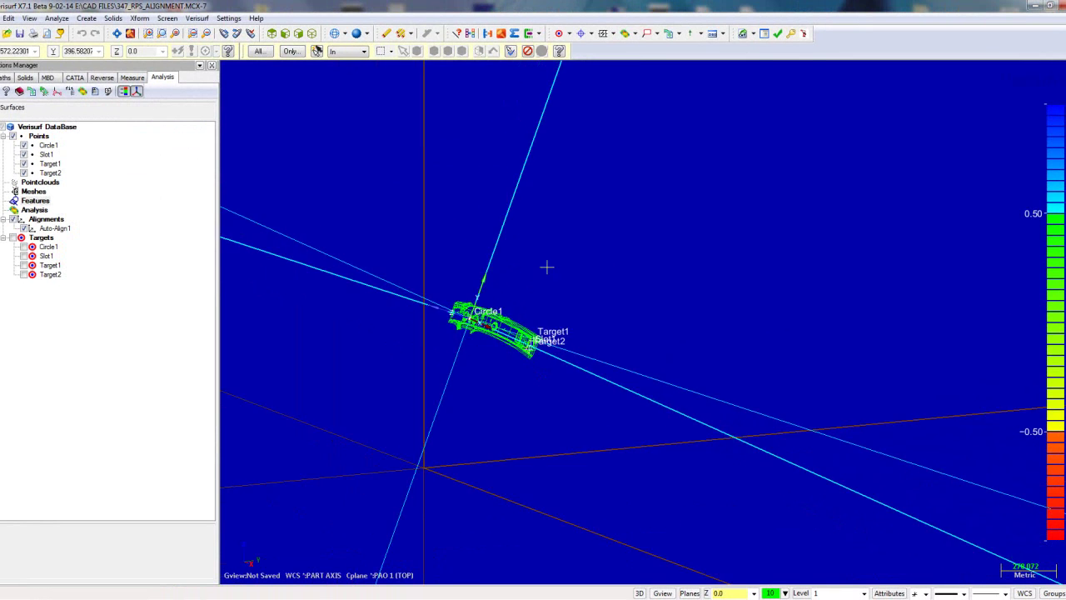
pyautogui.scroll(-2, 548, 267)
pyautogui.scroll(3, 433, 499)
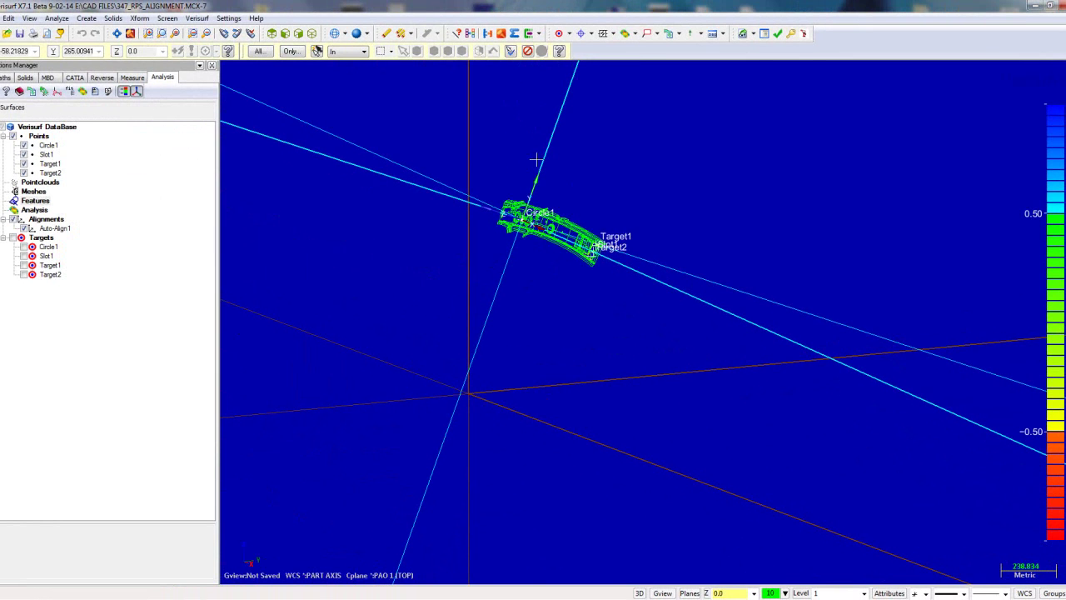
pyautogui.scroll(5, 535, 159)
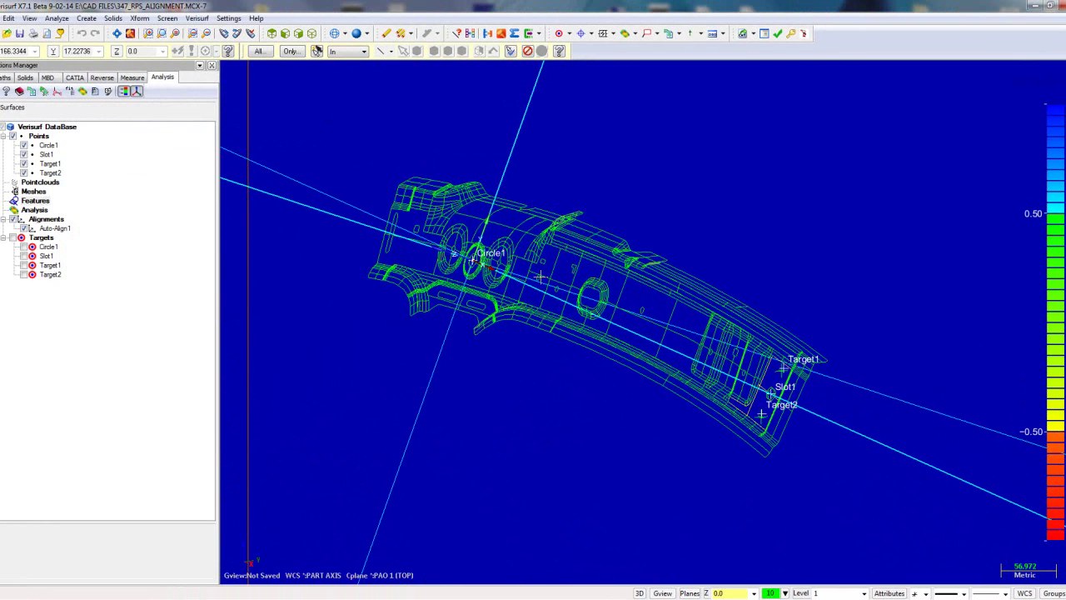
pyautogui.press('F9')
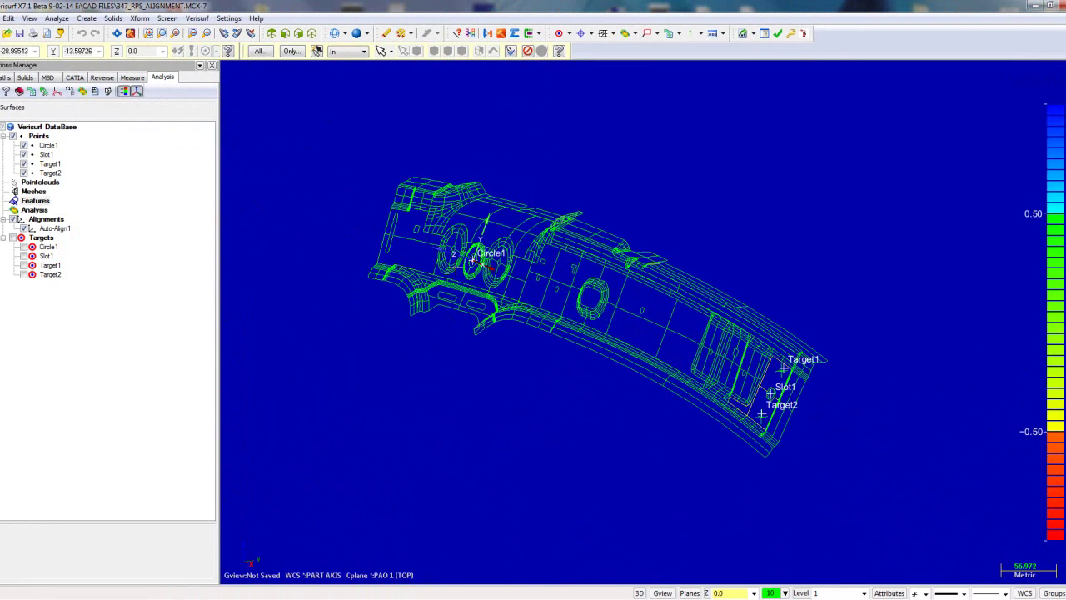
pyautogui.scroll(3, 472, 260)
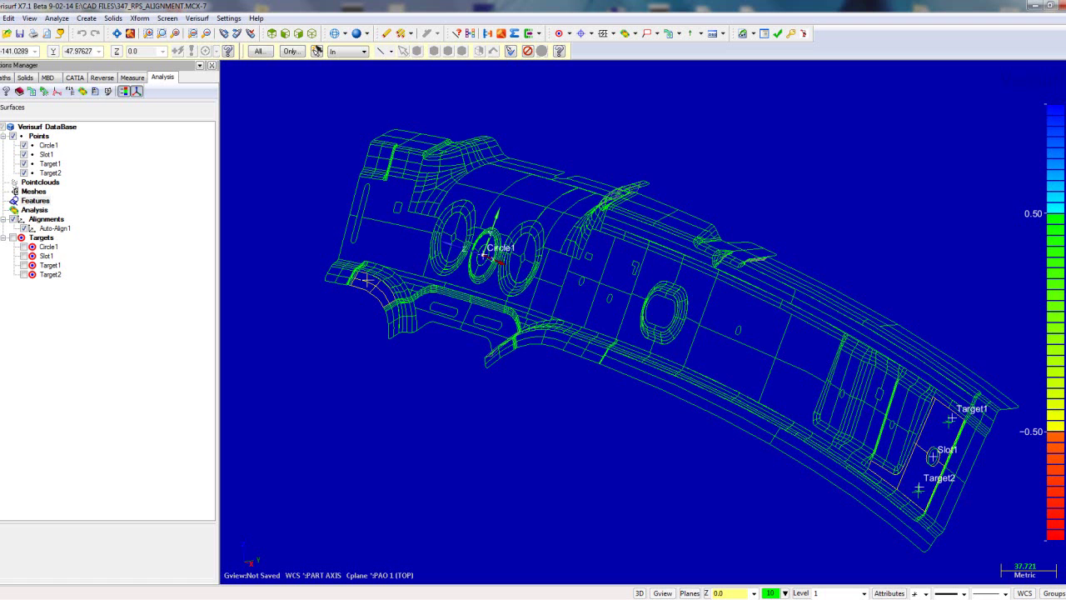
pyautogui.scroll(-4, 370, 279)
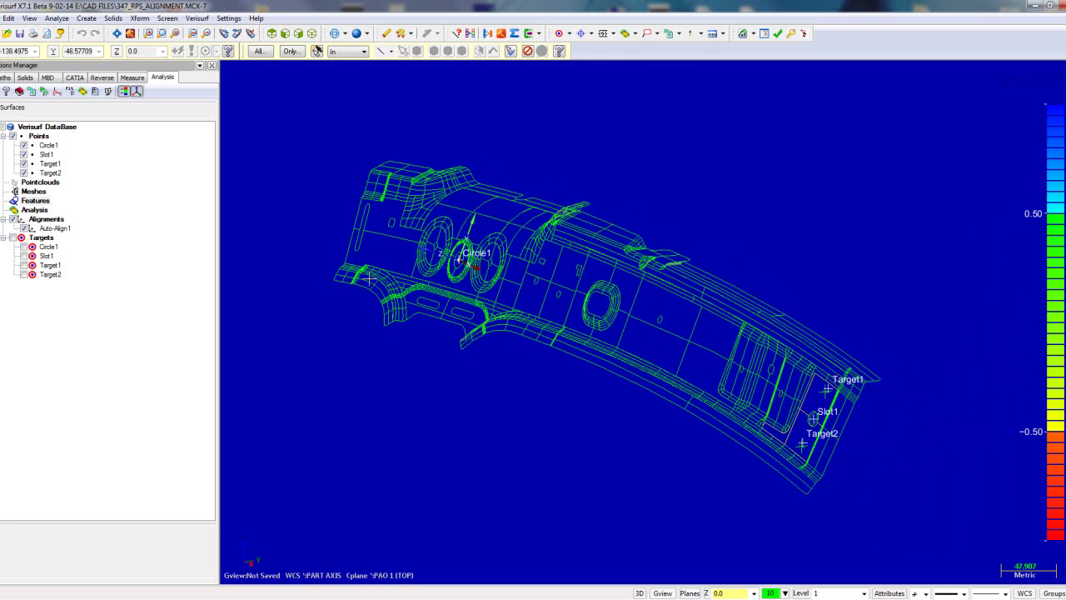
pyautogui.click(164, 287)
pyautogui.scroll(2, 292, 152)
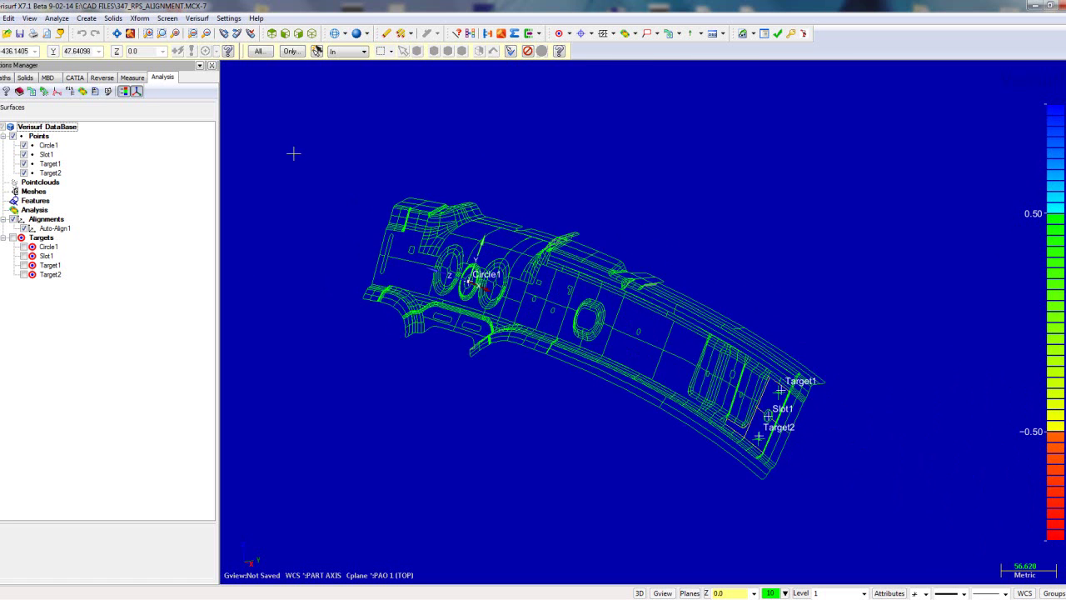